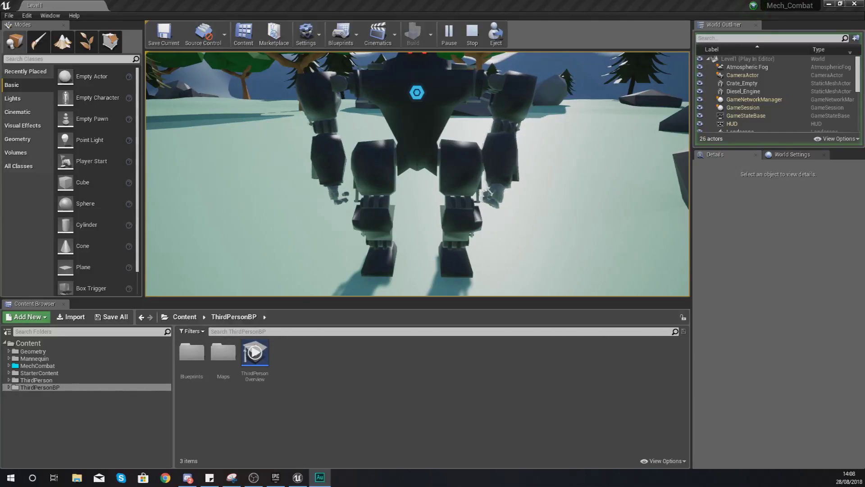
Step: Walk the mech backward and sideways across the snowy level, then stop the play session
{"action": "left_click", "coordinate": [317, 191]}
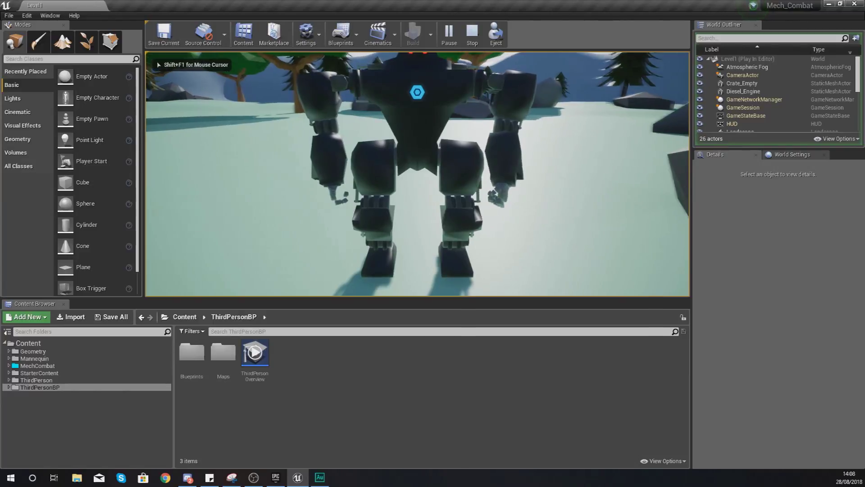
{"action": "key", "text": "s"}
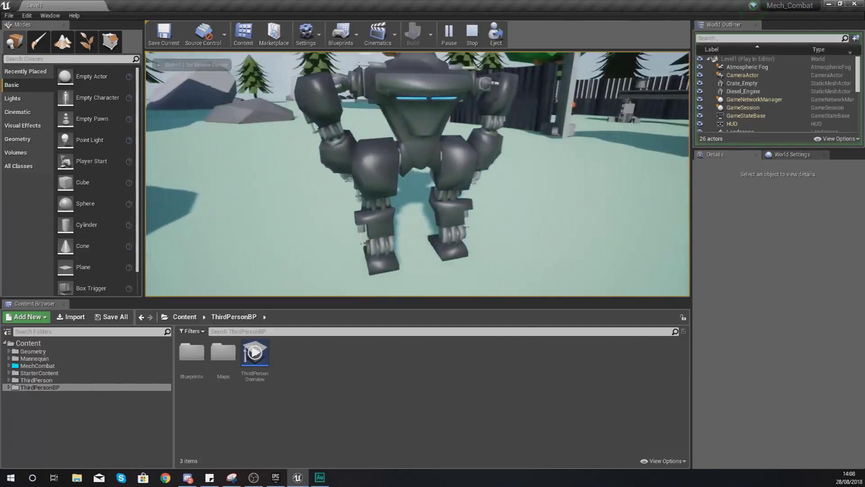
{"action": "key", "text": "s"}
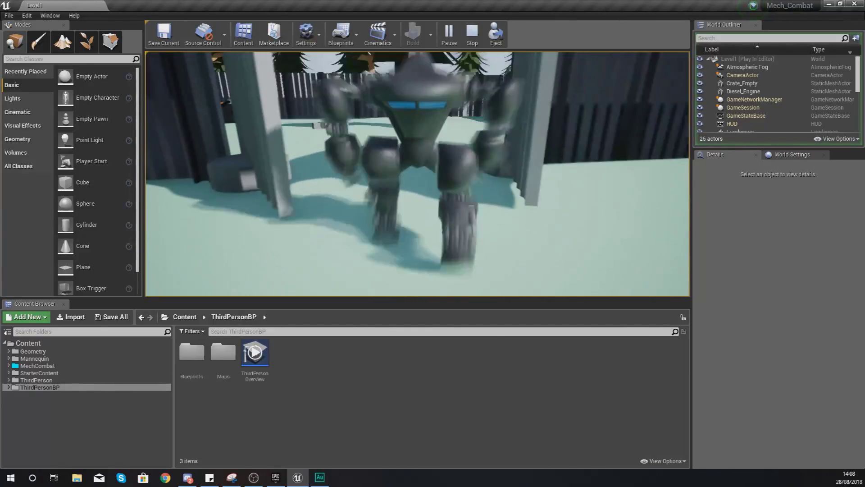
{"action": "key", "text": "s"}
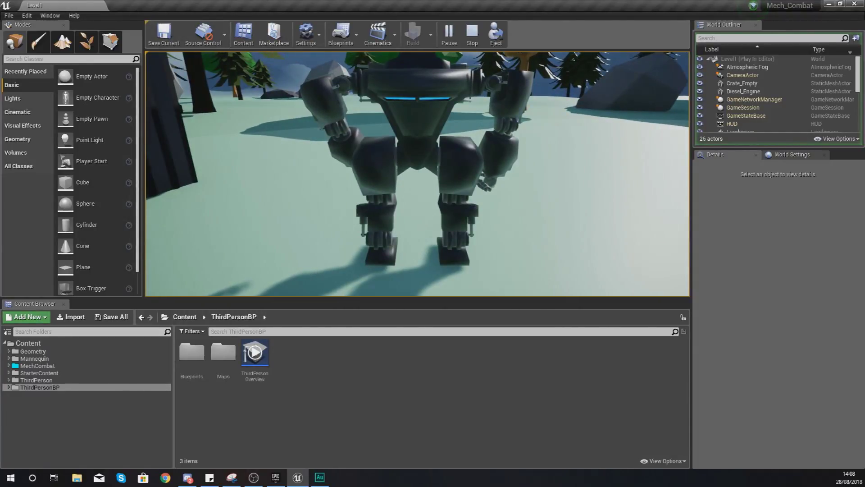
{"action": "key", "text": "a"}
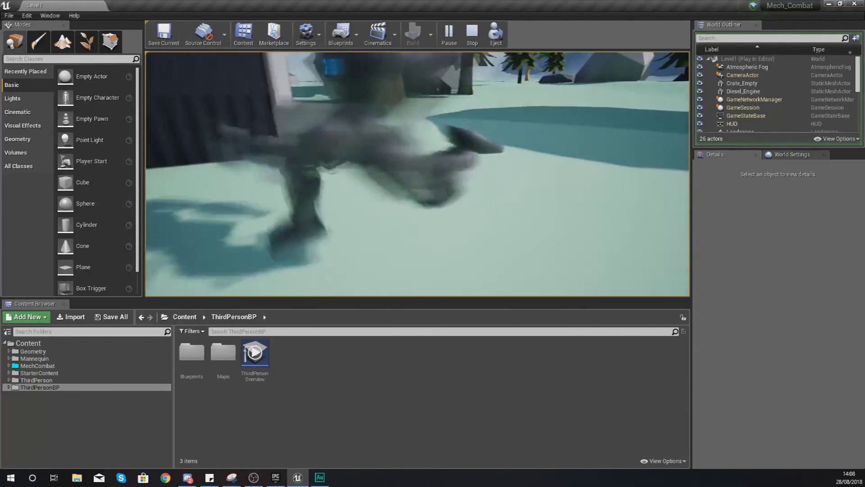
{"action": "key", "text": "s"}
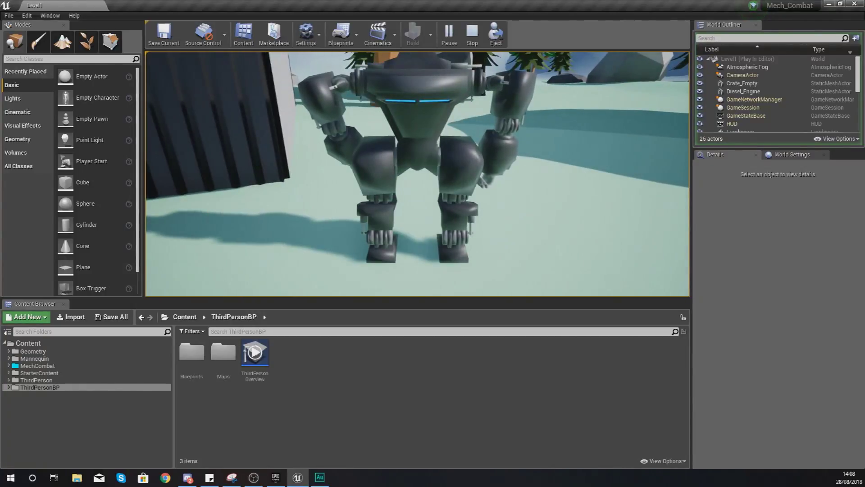
{"action": "key", "text": "Escape"}
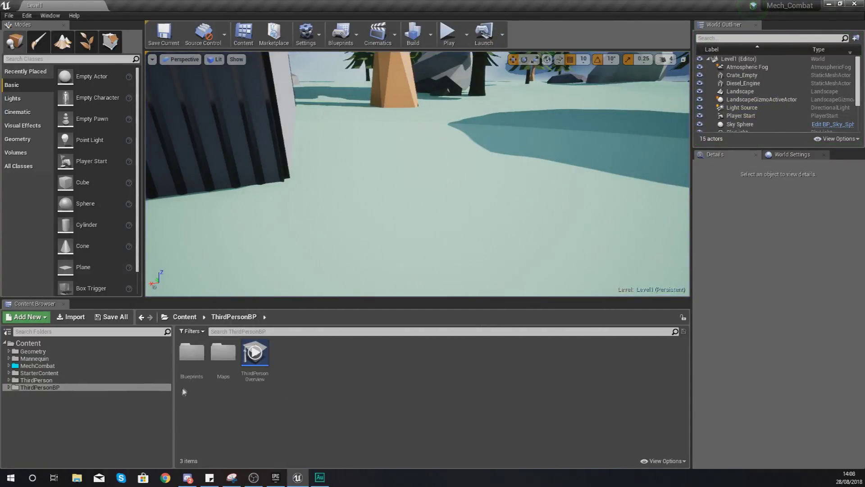
Step: Open ThirdPersonBP's Blueprints folder and then the ThirdPersonCharacter blueprint
{"action": "double_click", "coordinate": [192, 353]}
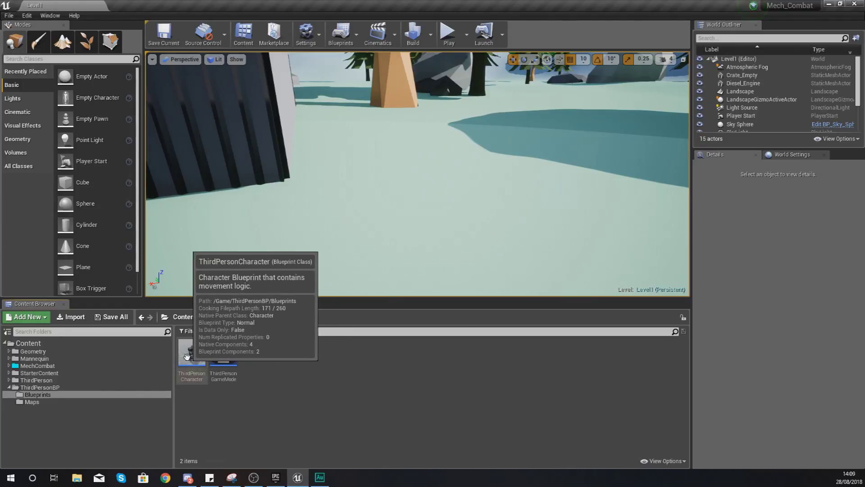
{"action": "double_click", "coordinate": [187, 357]}
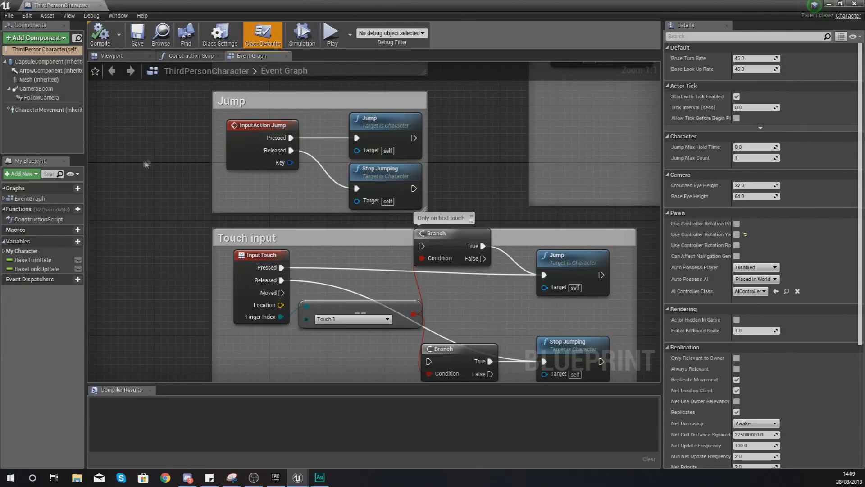
Step: Move the FollowCamera back to X -320 in the Viewport, compile, and return to the level editor
{"action": "left_click", "coordinate": [111, 56]}
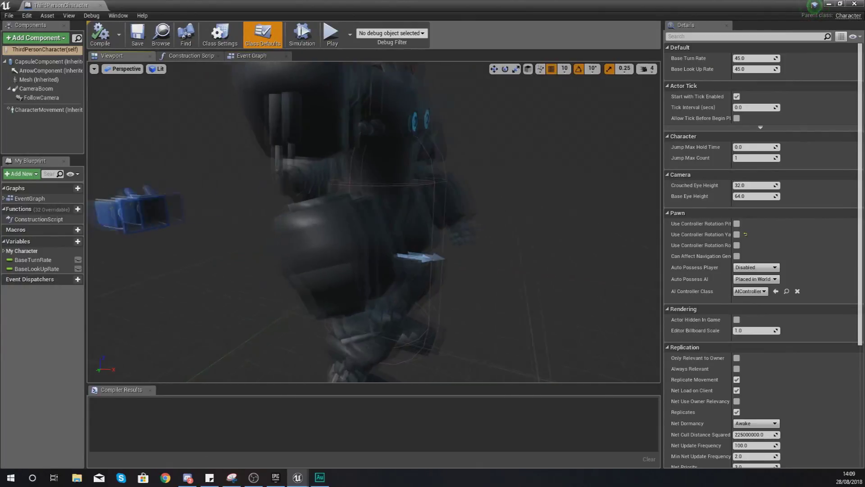
{"action": "left_click_drag", "start_coordinate": [316, 225], "coordinate": [319, 260]}
{"action": "left_click", "coordinate": [300, 231]}
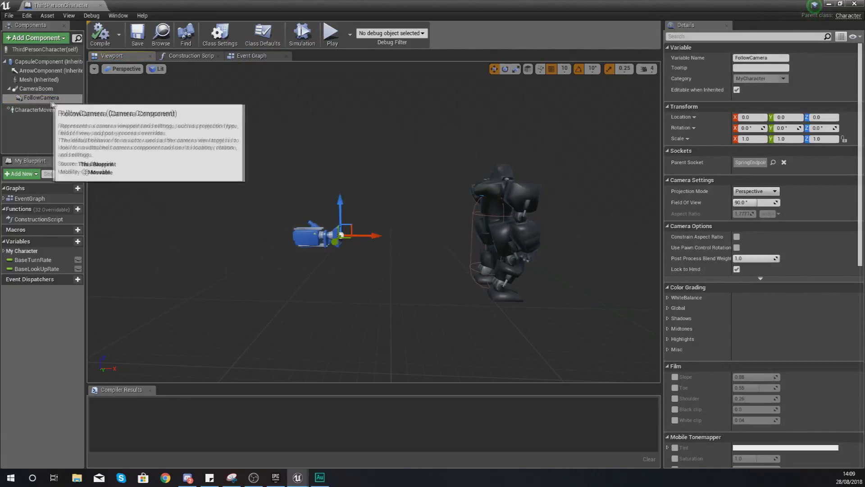
{"action": "left_click_drag", "start_coordinate": [366, 236], "coordinate": [183, 135]}
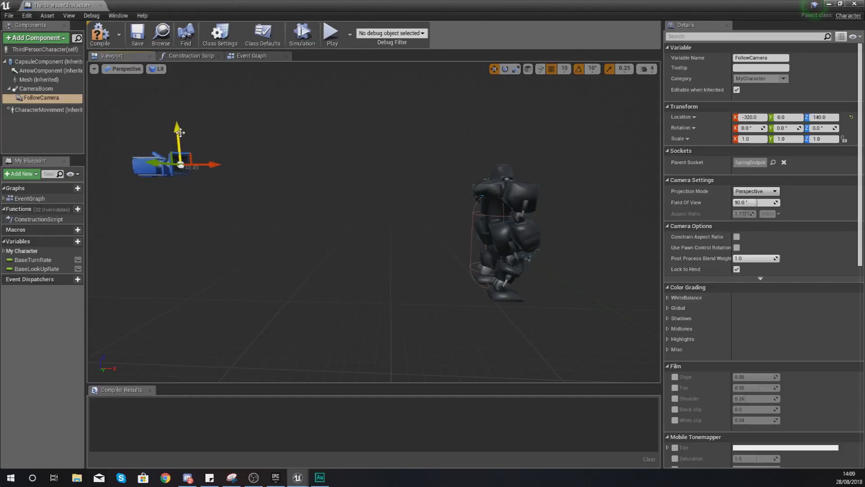
{"action": "left_click", "coordinate": [100, 32]}
{"action": "key", "text": "alt+Tab"}
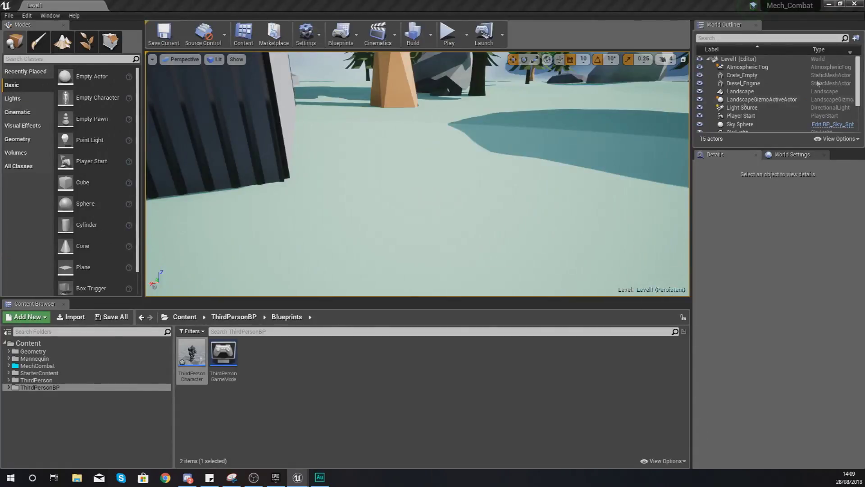
{"action": "left_click", "coordinate": [447, 38]}
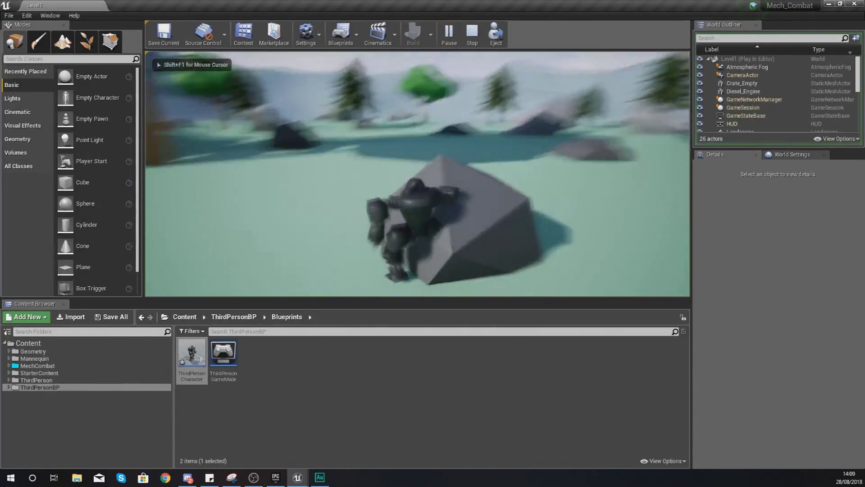
{"action": "key", "text": "w"}
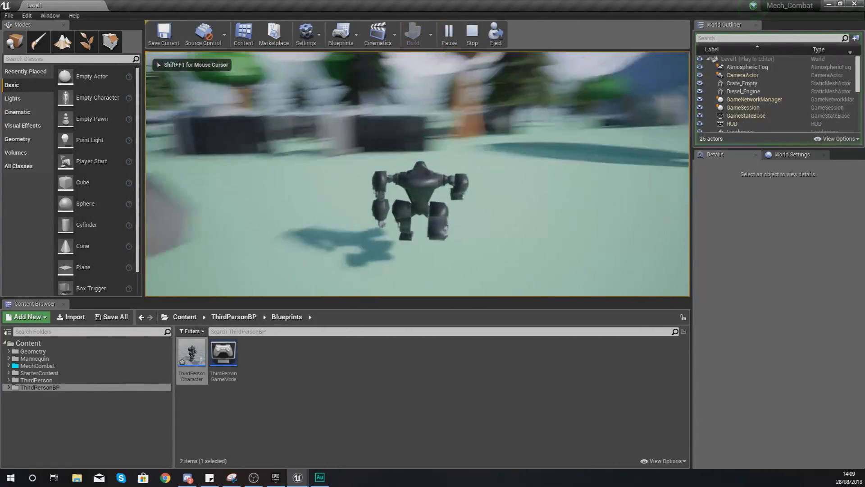
{"action": "key", "text": "w"}
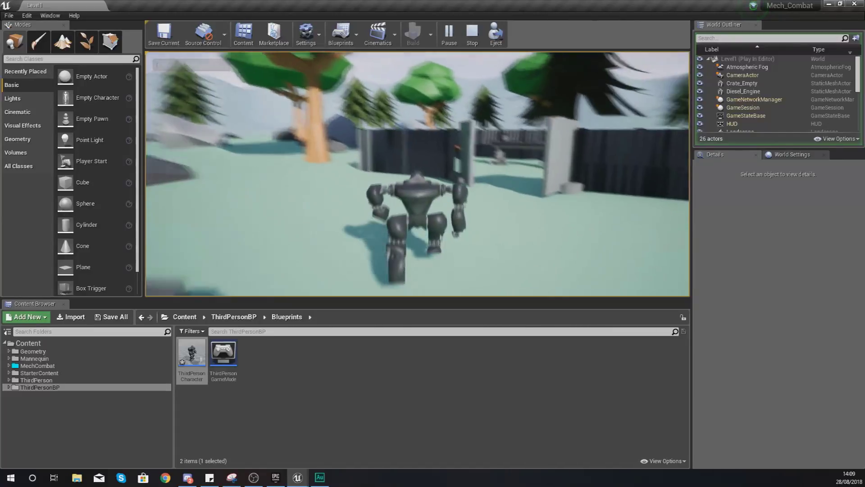
{"action": "key", "text": "a"}
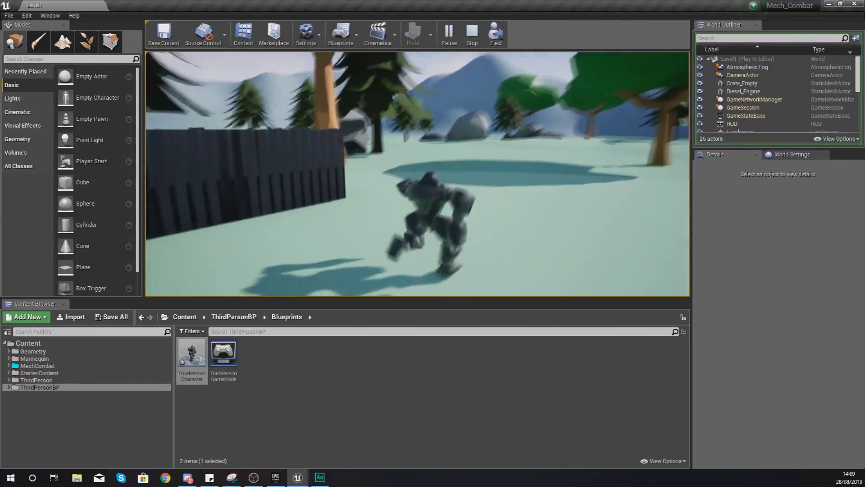
{"action": "key", "text": "d"}
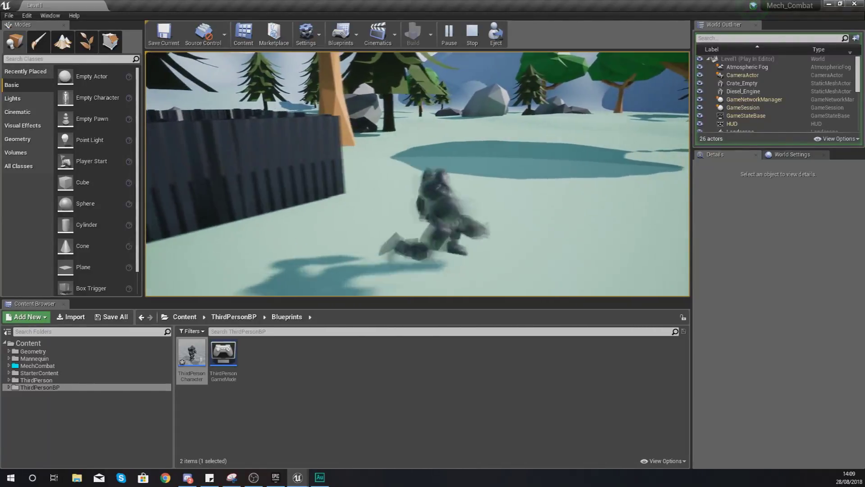
{"action": "key", "text": "s"}
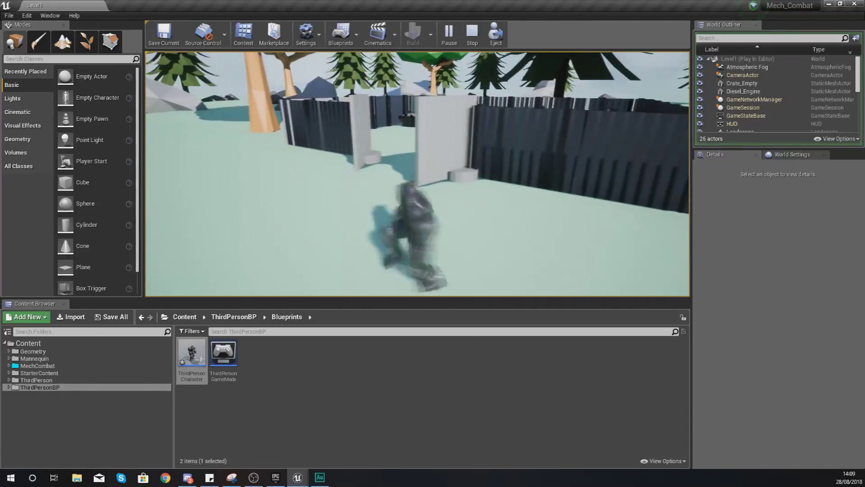
{"action": "key", "text": "w"}
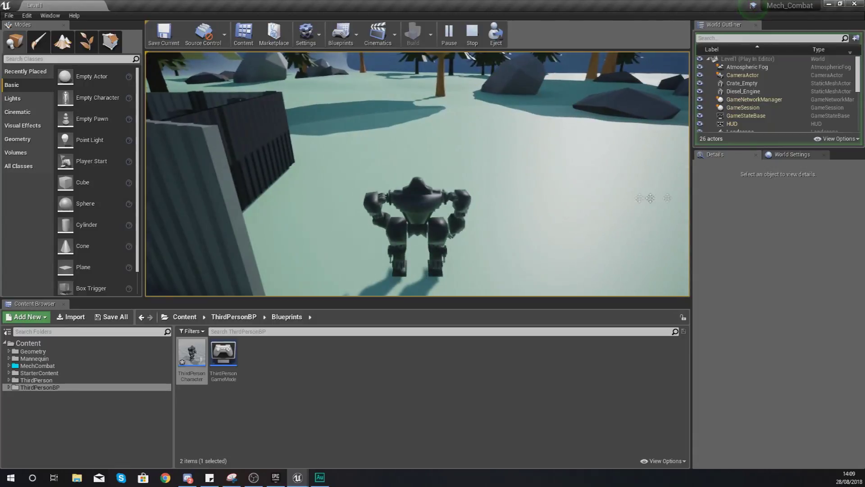
{"action": "key", "text": "Escape"}
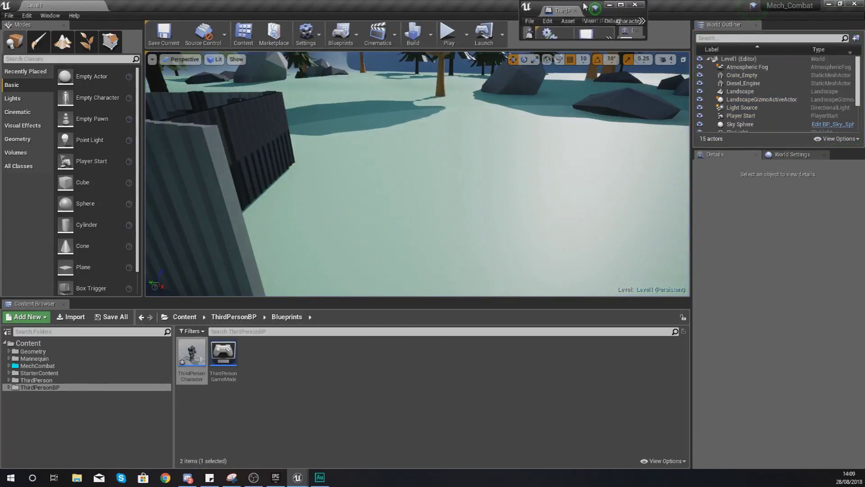
{"action": "left_click", "coordinate": [620, 7]}
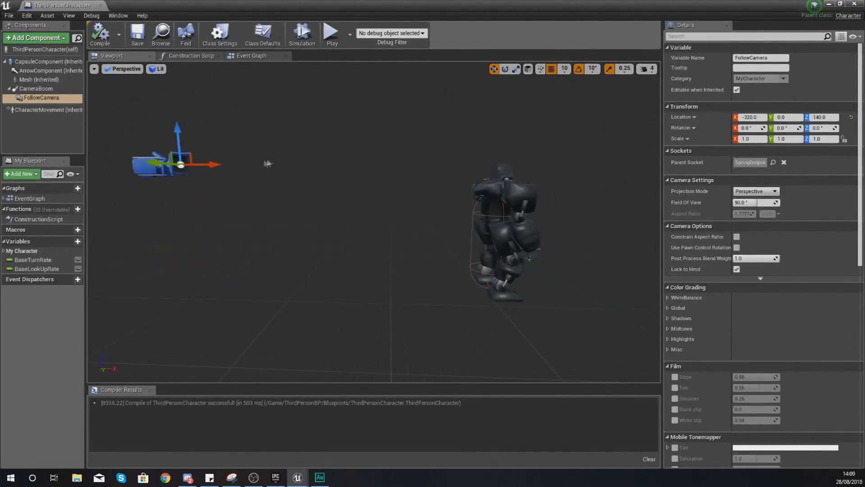
Step: Add a Boolean variable named IsAttacking to ThirdPersonCharacter
{"action": "left_click", "coordinate": [77, 243]}
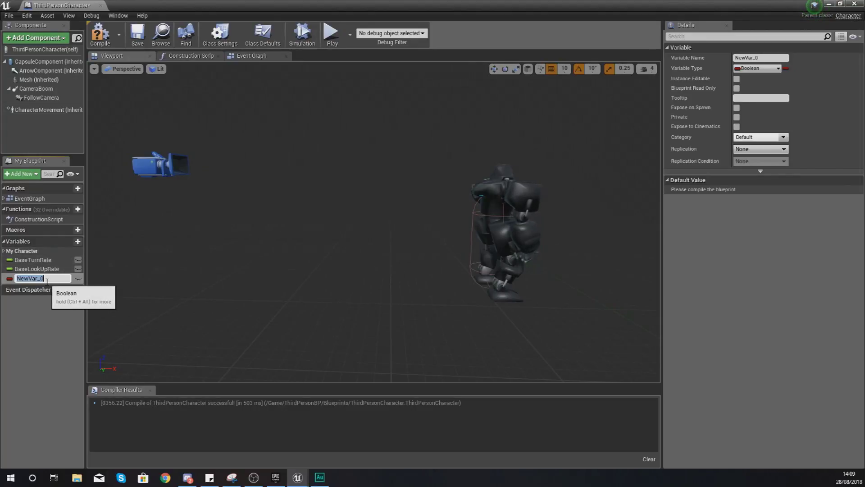
{"action": "type", "text": "IsAttacking"}
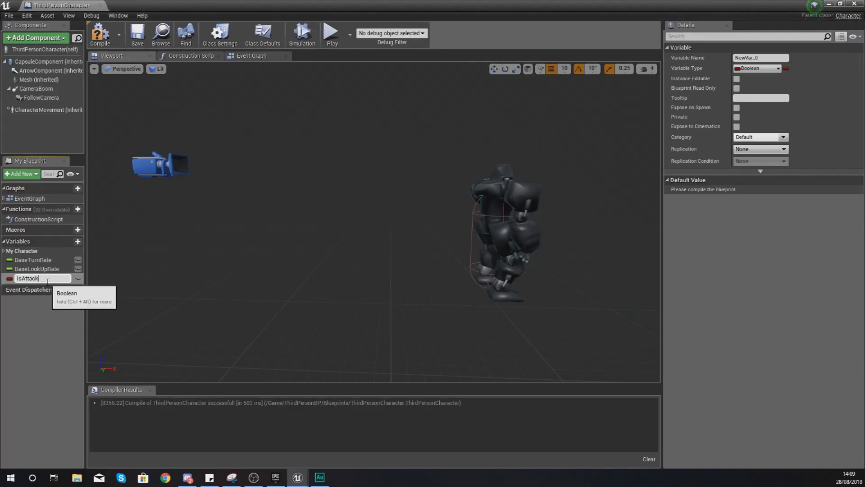
{"action": "key", "text": "Return"}
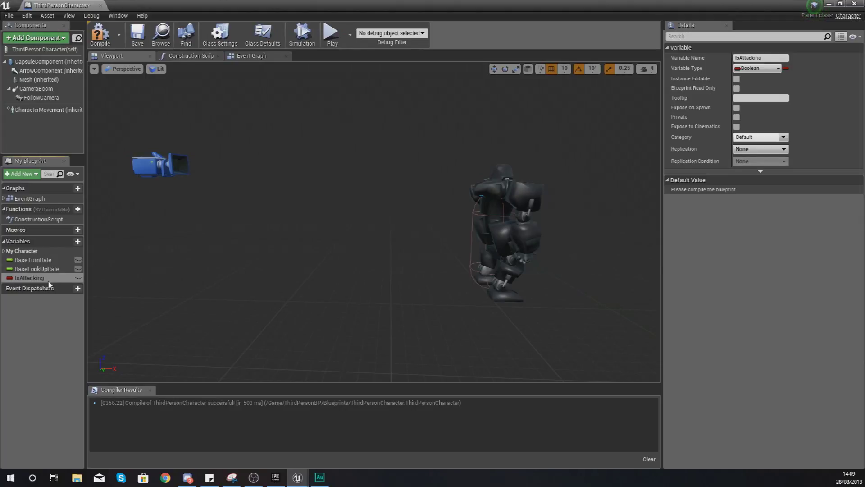
{"action": "left_click", "coordinate": [747, 69]}
{"action": "left_click", "coordinate": [748, 69]}
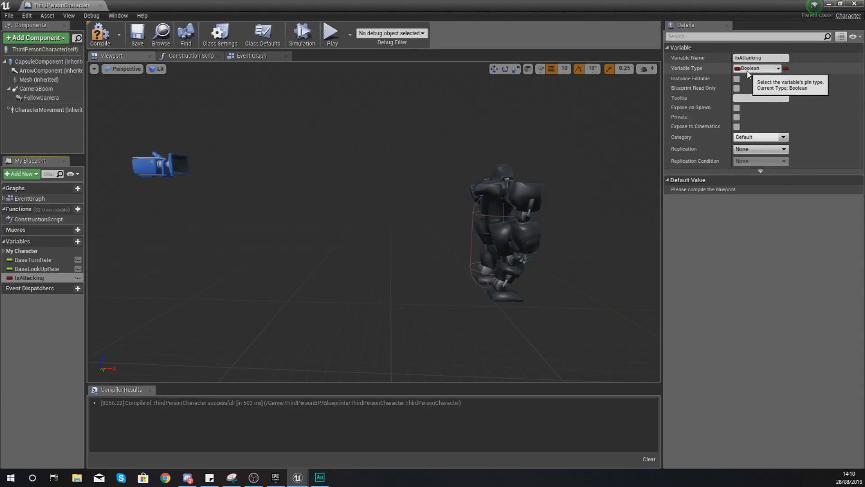
Step: Compile the character blueprint and close its editor
{"action": "left_click", "coordinate": [100, 34]}
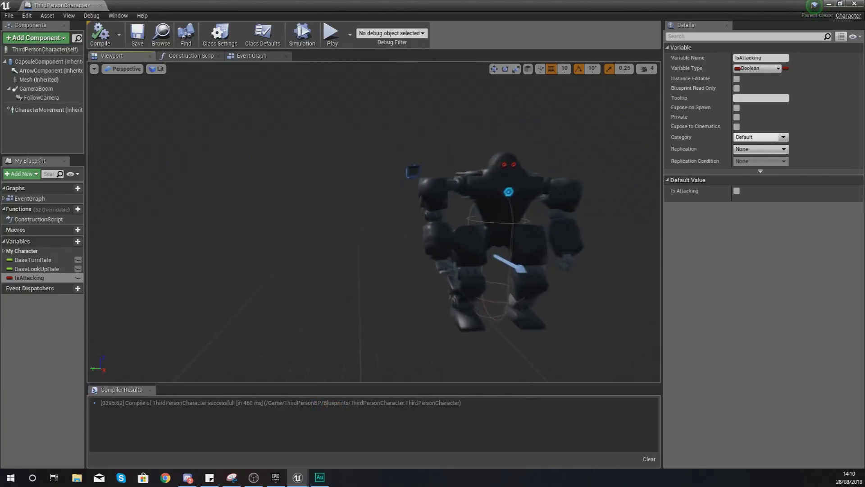
{"action": "right_click_drag", "start_coordinate": [599, 223], "coordinate": [599, 224]}
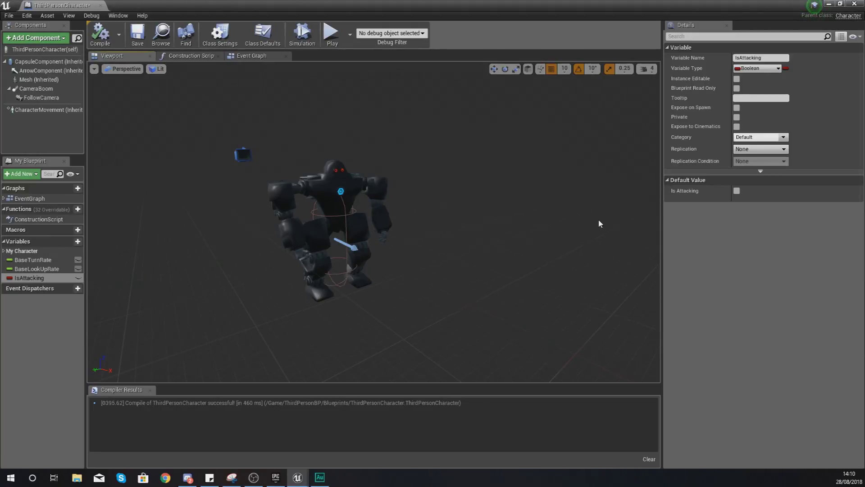
{"action": "left_click", "coordinate": [100, 33]}
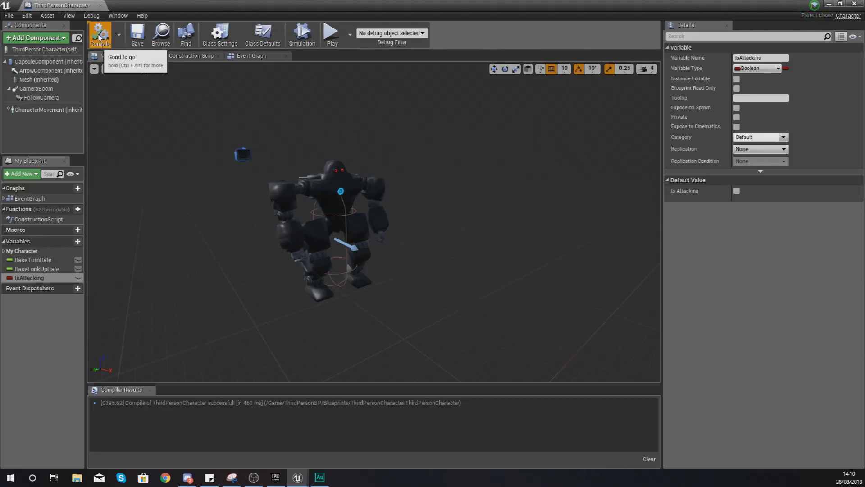
{"action": "left_click", "coordinate": [100, 5]}
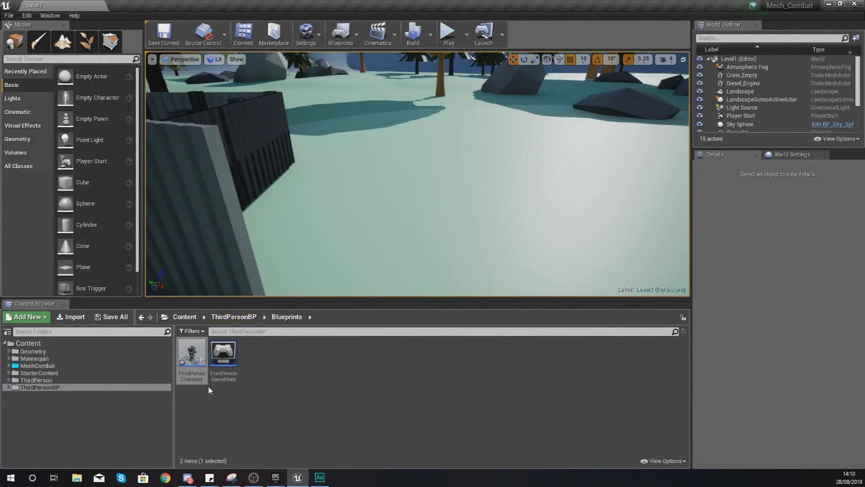
Step: Browse MechCombat > Meshes > Main_Character and open the Mech_AnimBP animation blueprint
{"action": "left_click", "coordinate": [38, 366]}
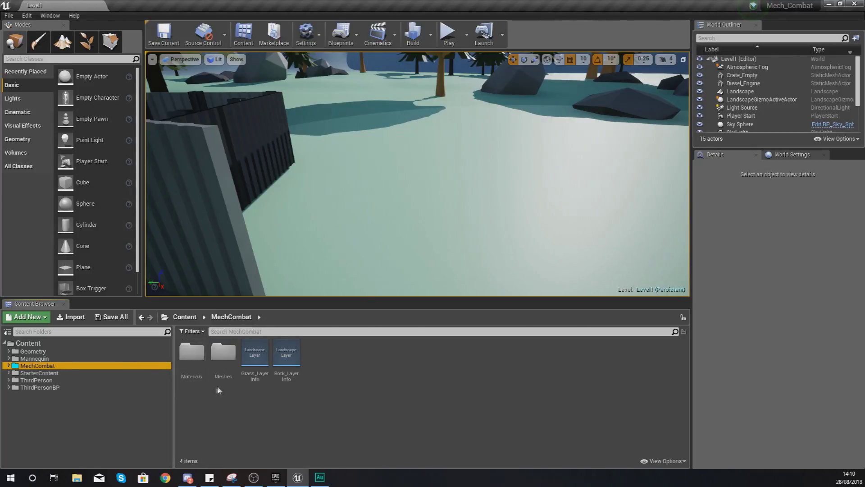
{"action": "double_click", "coordinate": [223, 353]}
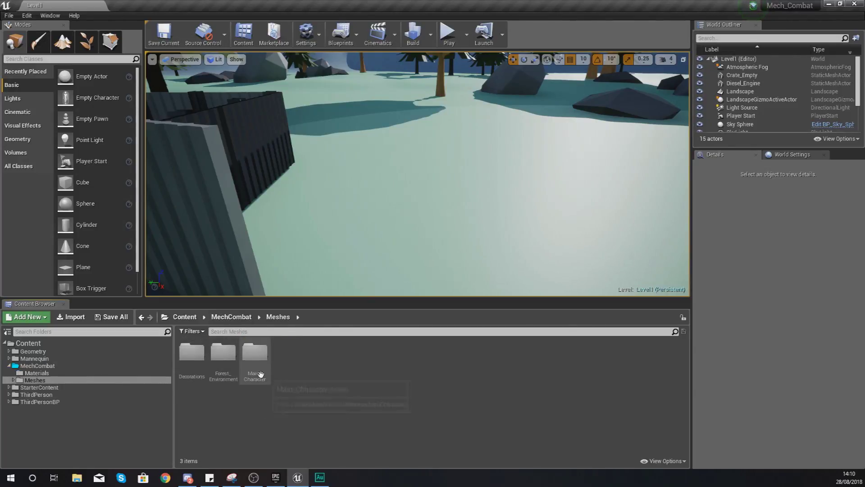
{"action": "double_click", "coordinate": [255, 354]}
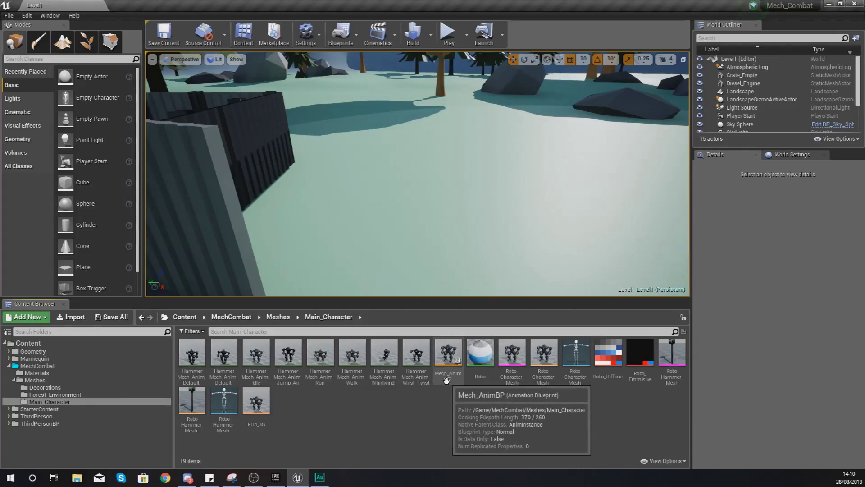
{"action": "double_click", "coordinate": [448, 381]}
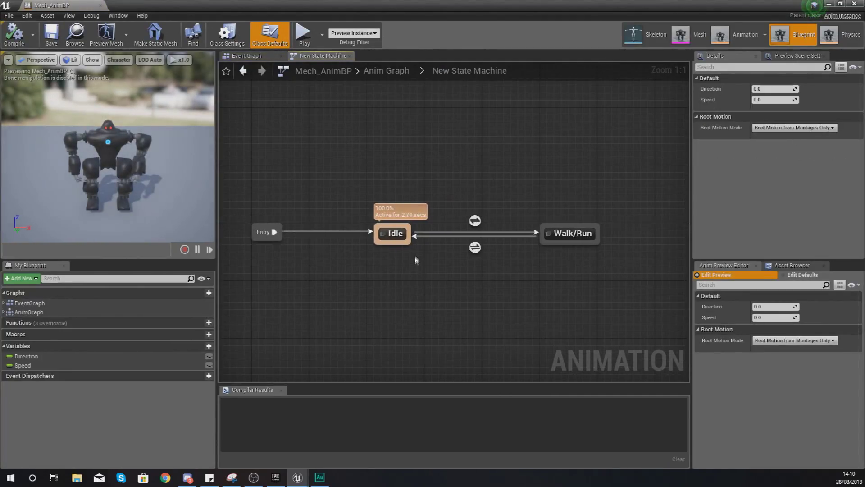
Step: Create a new state named Attacking from a transition dragged out of Idle
{"action": "left_click_drag", "start_coordinate": [408, 243], "coordinate": [456, 131]}
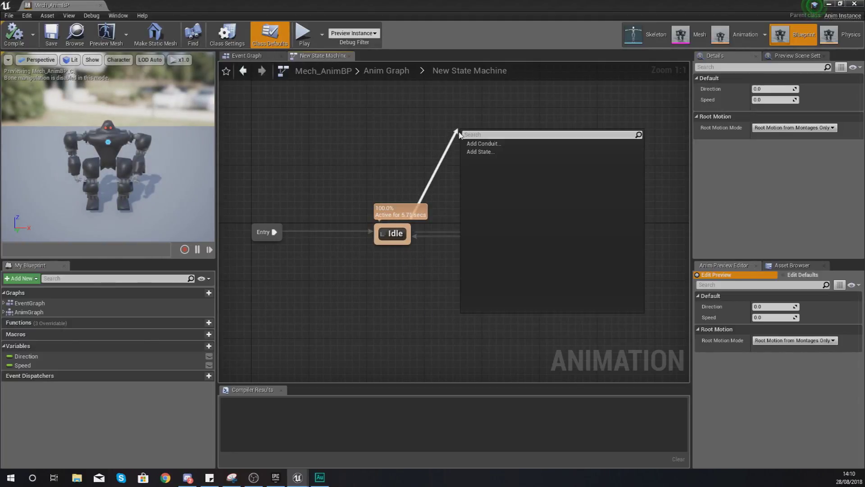
{"action": "left_click", "coordinate": [478, 152]}
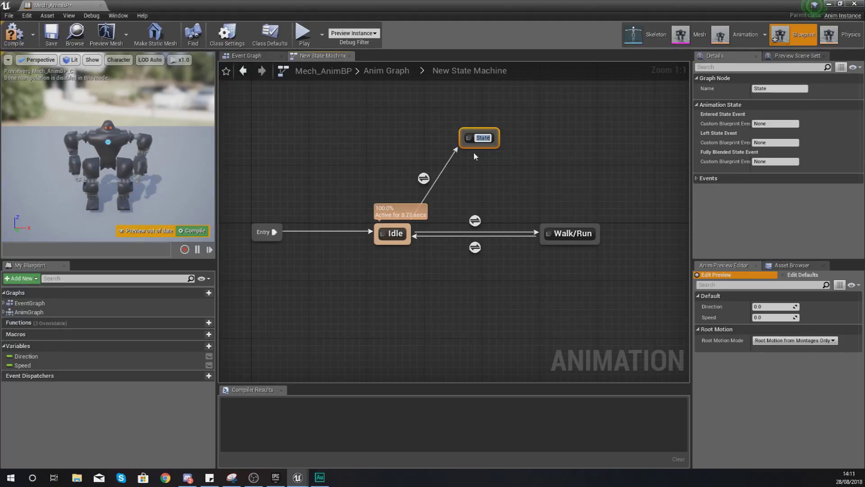
{"action": "type", "text": "Atta"}
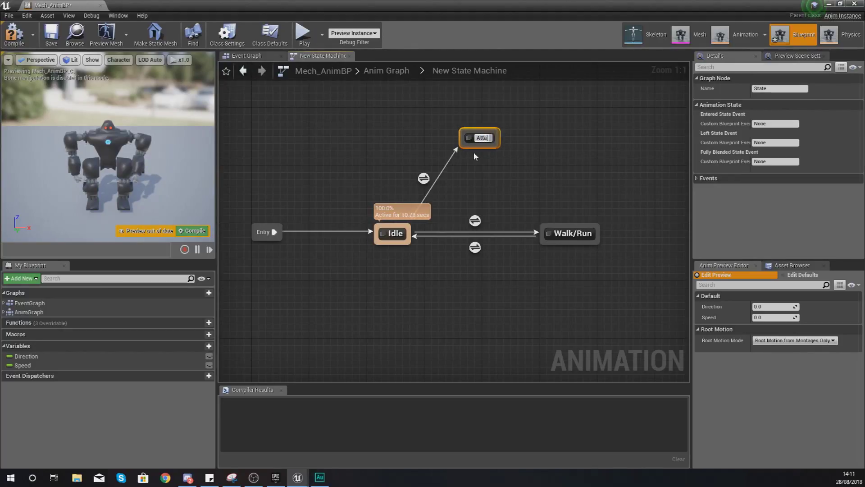
{"action": "type", "text": "cking"}
{"action": "key", "text": "Return"}
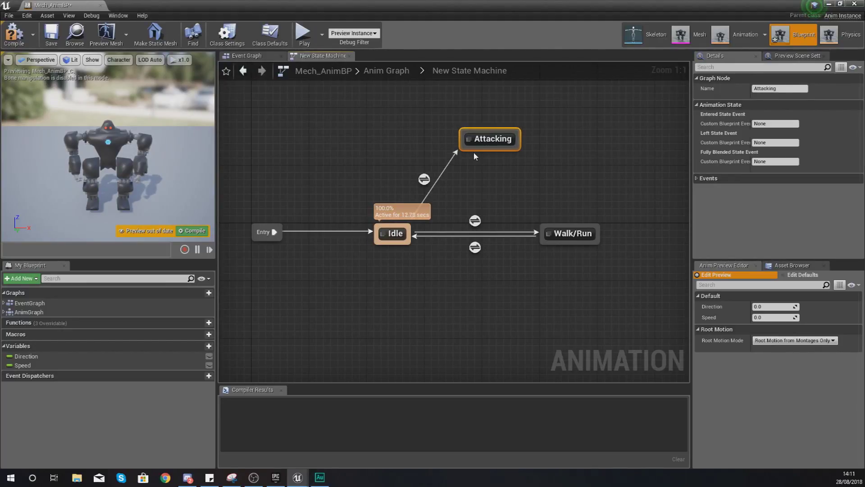
{"action": "left_click_drag", "start_coordinate": [480, 137], "coordinate": [473, 94]}
{"action": "right_click_drag", "start_coordinate": [473, 94], "coordinate": [454, 139]}
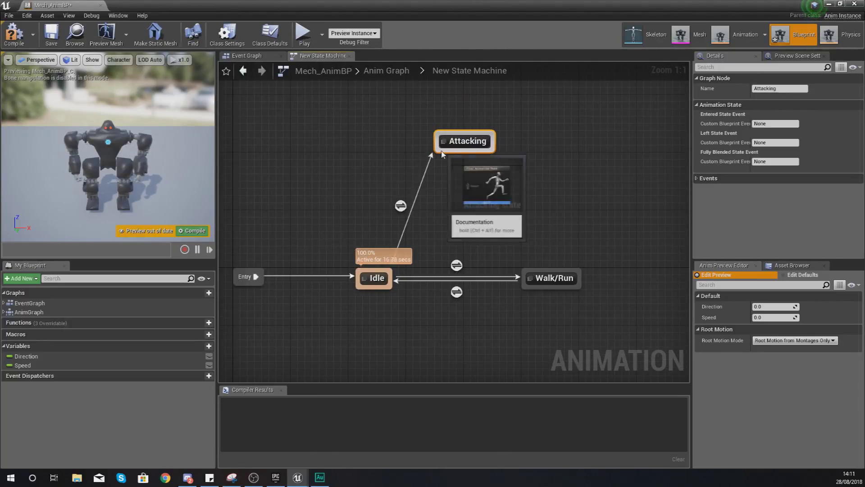
Step: Add transitions linking Attacking back to Idle and to Walk/Run, then move Attacking higher
{"action": "left_click_drag", "start_coordinate": [447, 152], "coordinate": [394, 270]}
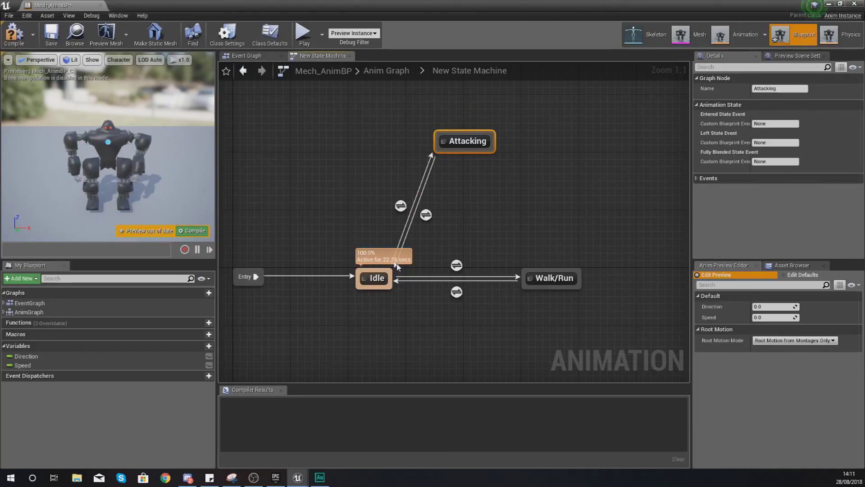
{"action": "right_click", "coordinate": [397, 265]}
{"action": "left_click", "coordinate": [423, 242]}
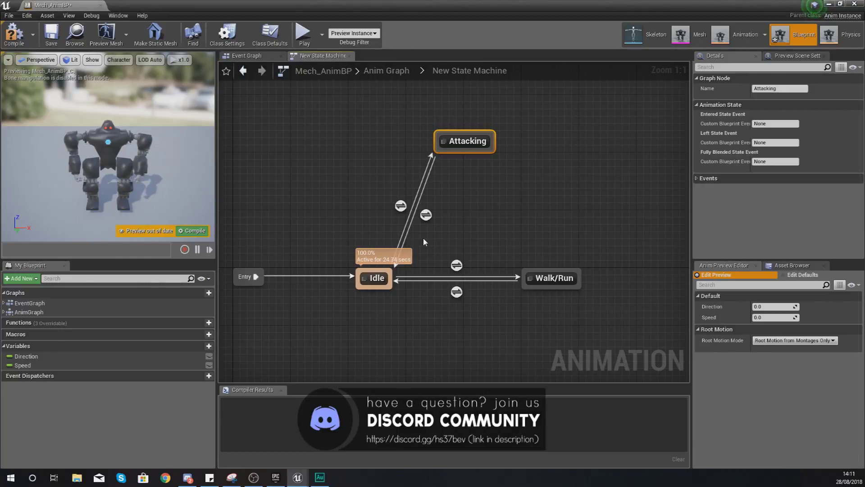
{"action": "left_click", "coordinate": [426, 239]}
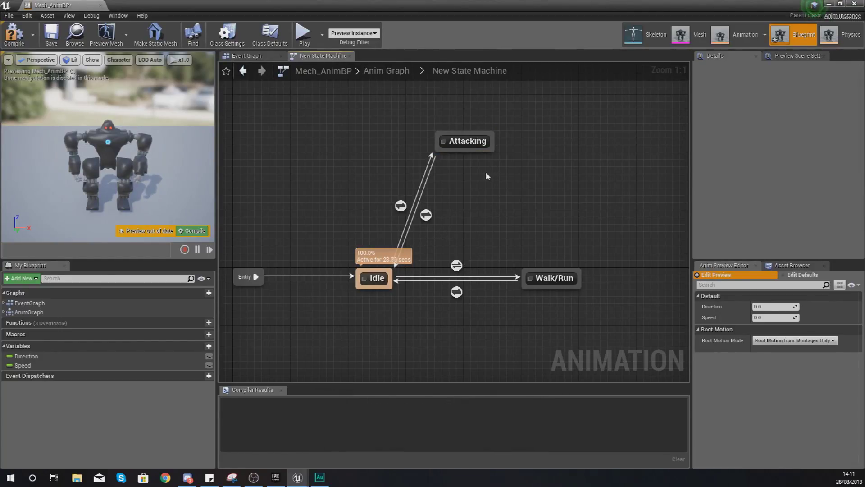
{"action": "left_click_drag", "start_coordinate": [527, 272], "coordinate": [545, 275]}
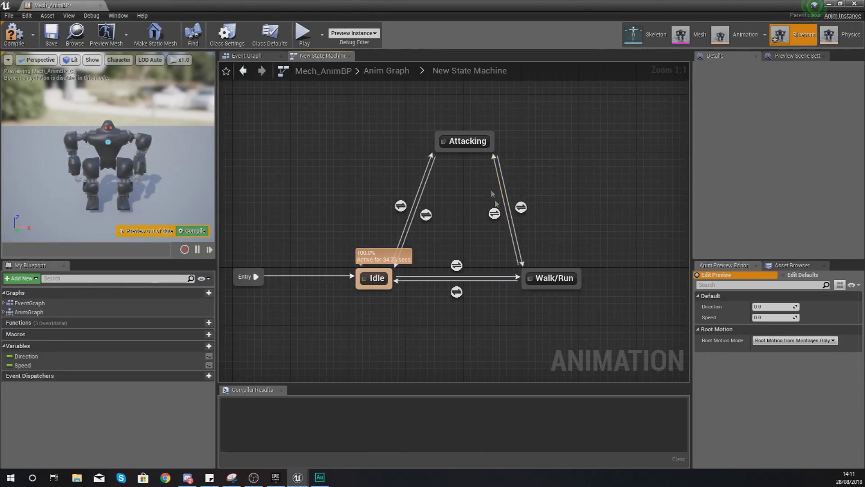
{"action": "left_click_drag", "start_coordinate": [466, 152], "coordinate": [453, 99]}
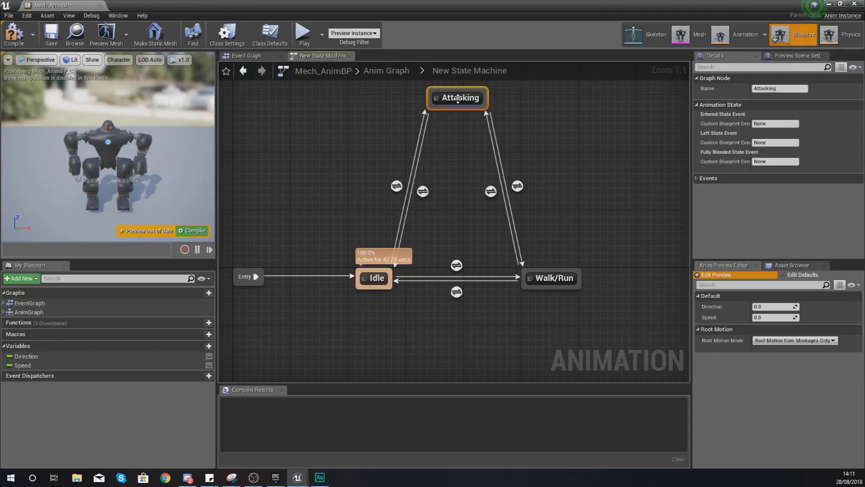
Step: Inside the Attacking state, add a Layered blend per bone node wired to Final Animation Pose
{"action": "double_click", "coordinate": [457, 98]}
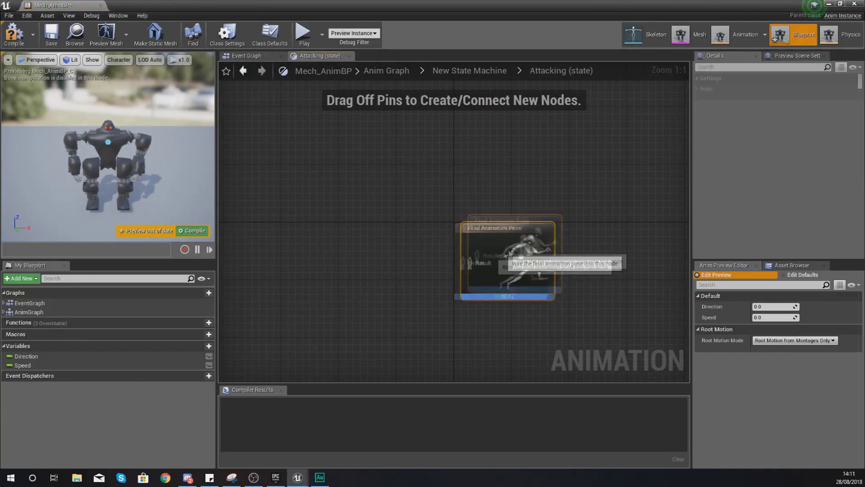
{"action": "right_click", "coordinate": [370, 225]}
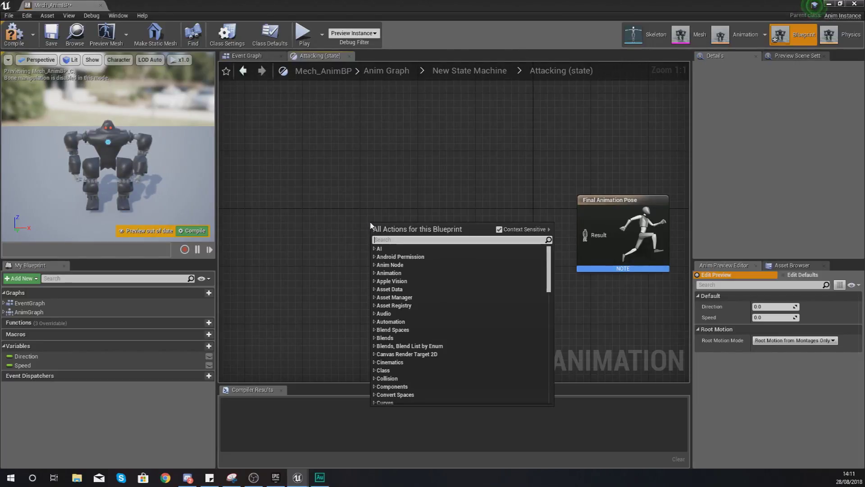
{"action": "type", "text": "layered"}
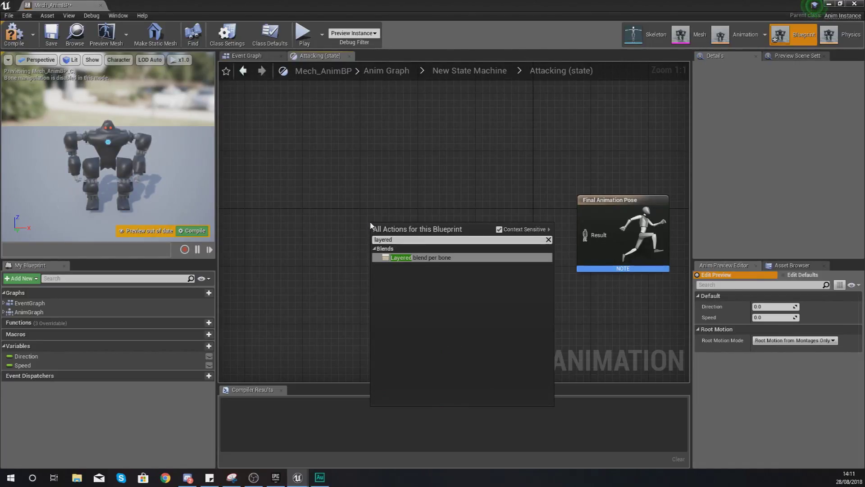
{"action": "key", "text": "Return"}
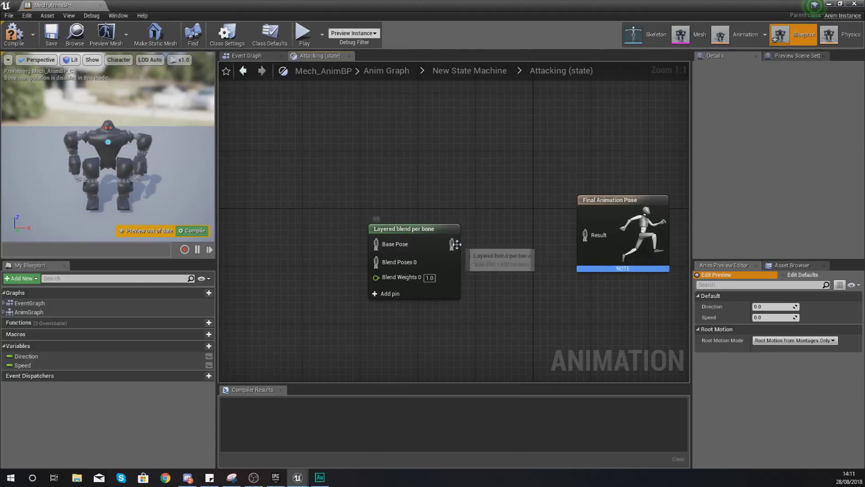
{"action": "left_click_drag", "start_coordinate": [451, 243], "coordinate": [483, 188]}
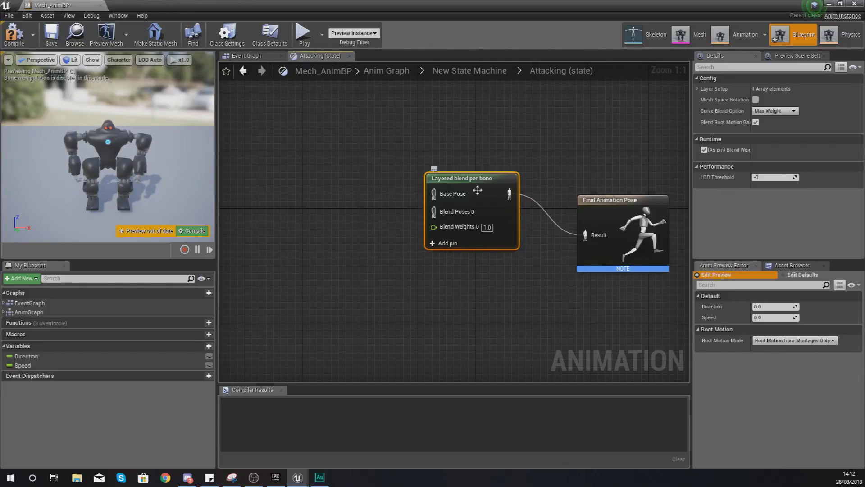
{"action": "right_click_drag", "start_coordinate": [405, 193], "coordinate": [442, 190]}
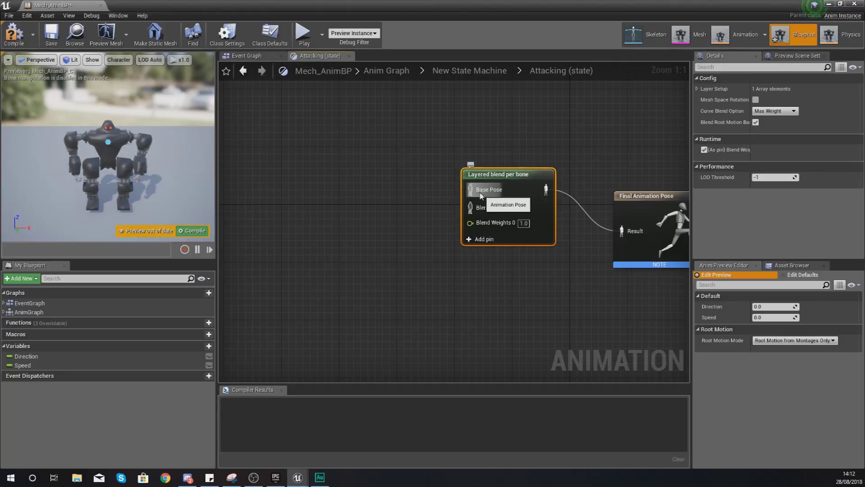
Step: Place a Run_BS blend space player and connect it to the blend node's Base Pose
{"action": "mouse_move", "coordinate": [481, 195]}
{"action": "left_mouse_down"}
{"action": "mouse_move", "coordinate": [426, 185]}
{"action": "mouse_move", "coordinate": [442, 178]}
{"action": "mouse_move", "coordinate": [482, 189]}
{"action": "left_mouse_up"}
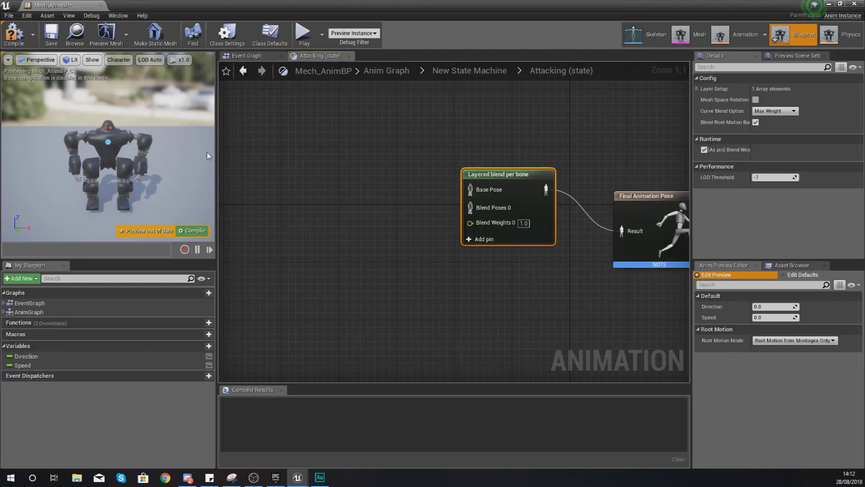
{"action": "left_click_drag", "start_coordinate": [470, 189], "coordinate": [389, 174]}
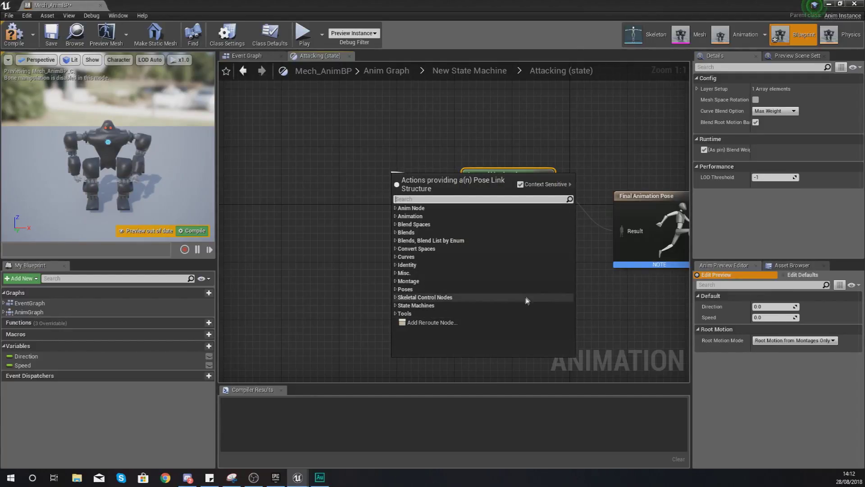
{"action": "left_click", "coordinate": [415, 167]}
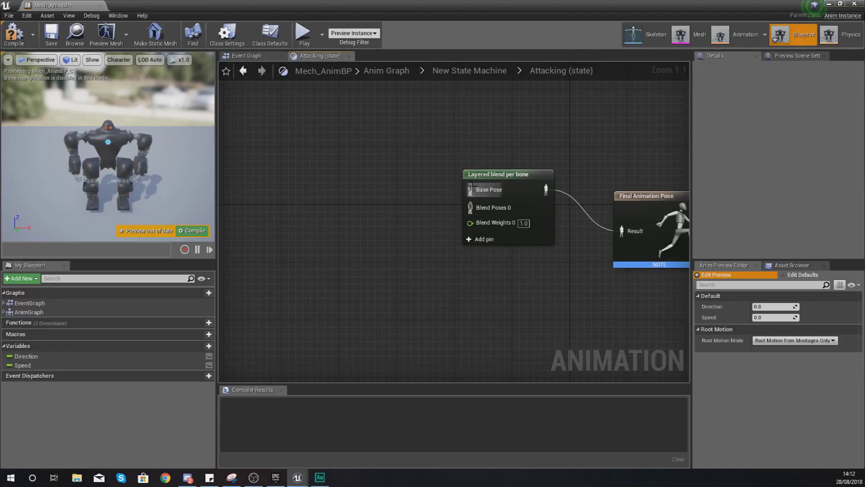
{"action": "left_click", "coordinate": [783, 267]}
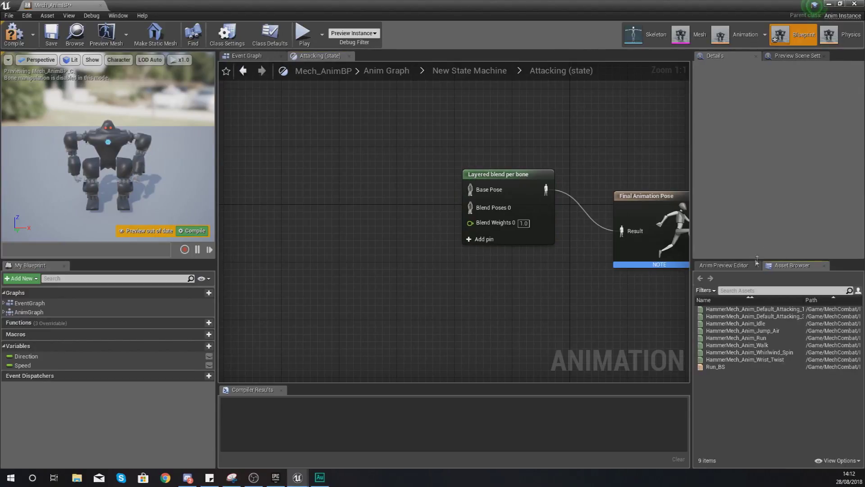
{"action": "left_click", "coordinate": [720, 367]}
{"action": "left_click_drag", "start_coordinate": [719, 367], "coordinate": [343, 138]}
{"action": "left_click_drag", "start_coordinate": [406, 168], "coordinate": [471, 189]}
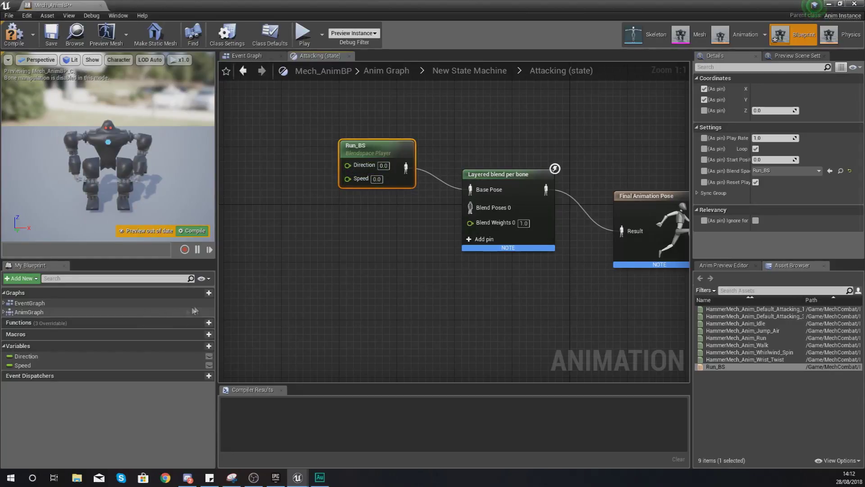
Step: Drive Run_BS's Direction and Speed inputs from Direction and Speed variable getters
{"action": "right_click_drag", "start_coordinate": [262, 302], "coordinate": [356, 303]}
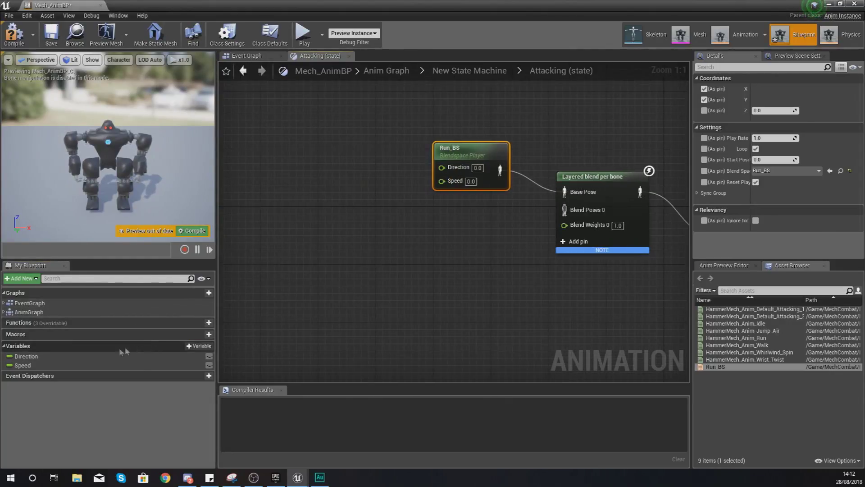
{"action": "left_click", "coordinate": [27, 356]}
{"action": "left_click_drag", "start_coordinate": [32, 359], "coordinate": [346, 127]}
{"action": "left_click", "coordinate": [363, 134]}
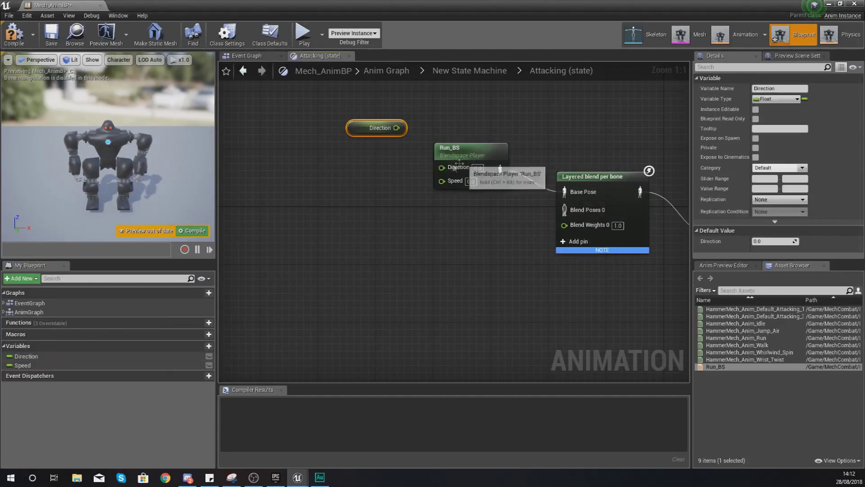
{"action": "left_click_drag", "start_coordinate": [442, 167], "coordinate": [396, 127]}
{"action": "left_click_drag", "start_coordinate": [49, 365], "coordinate": [362, 192]}
{"action": "left_click", "coordinate": [379, 200]}
{"action": "left_click_drag", "start_coordinate": [442, 178], "coordinate": [359, 187]}
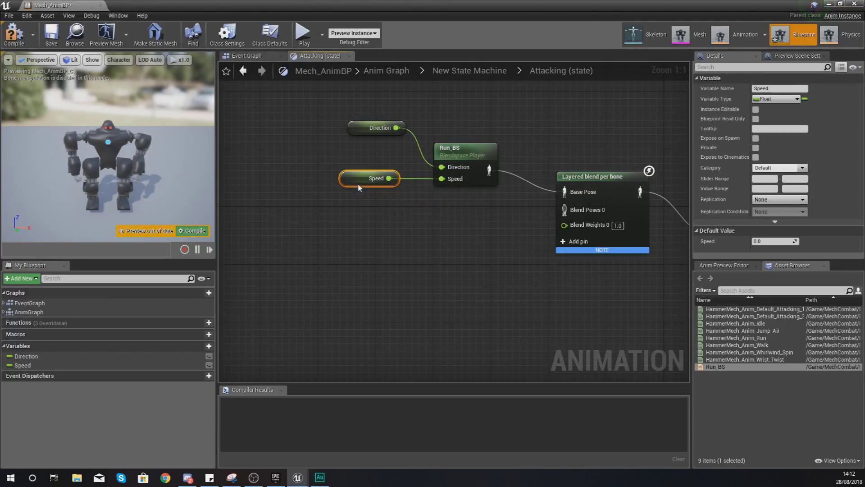
Step: Pan to Final Animation Pose and start, then cancel, a connection from Blend Poses 0
{"action": "left_click", "coordinate": [359, 223]}
{"action": "right_click_drag", "start_coordinate": [358, 223], "coordinate": [226, 217]}
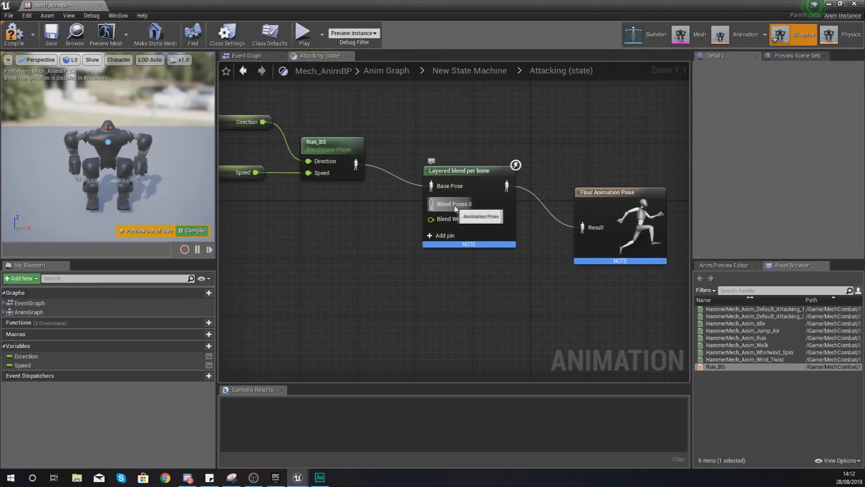
{"action": "left_click_drag", "start_coordinate": [462, 206], "coordinate": [352, 257]}
{"action": "left_click", "coordinate": [340, 250]}
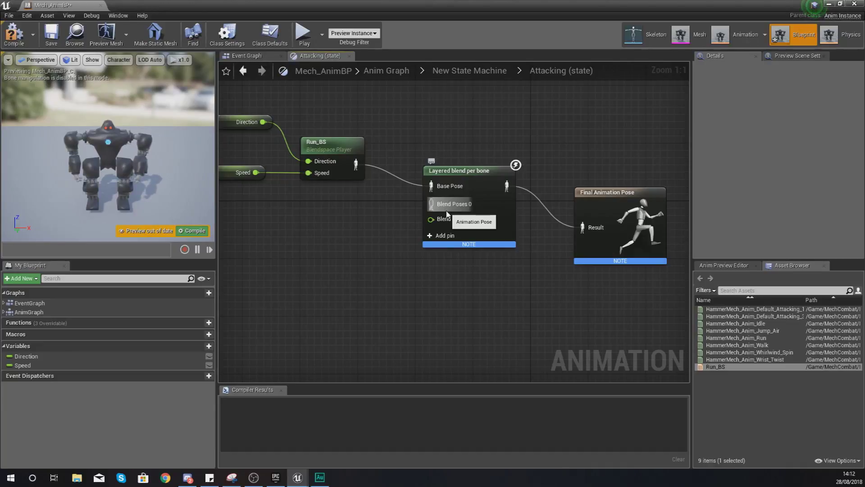
Step: Add a Random Sequence Player feeding Blend Poses 0 and enable its Shuffle Mode
{"action": "left_click_drag", "start_coordinate": [448, 215], "coordinate": [365, 263]}
{"action": "type", "text": "rand"}
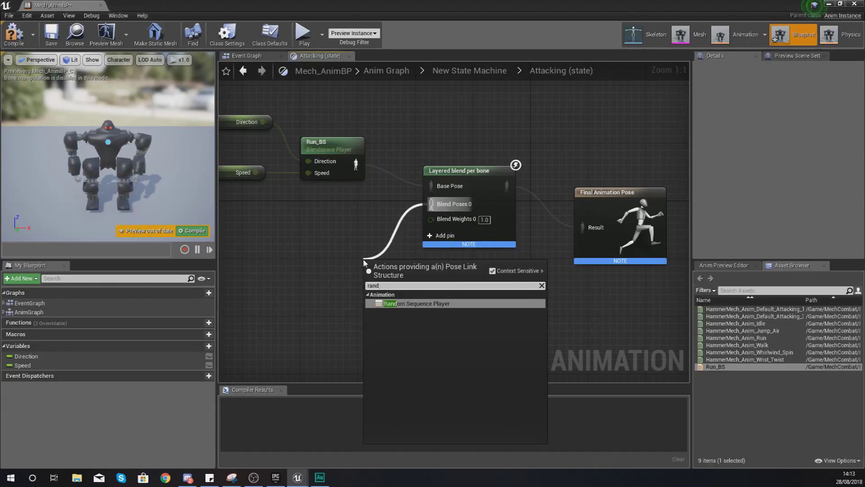
{"action": "key", "text": "Return"}
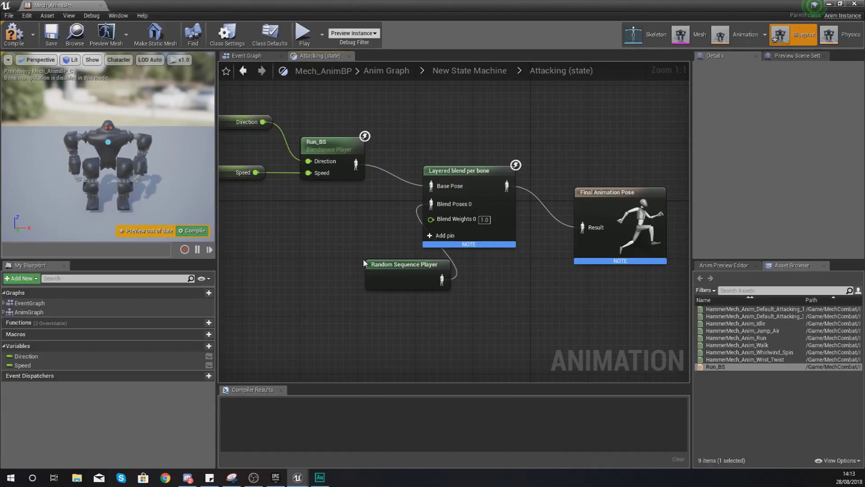
{"action": "left_click_drag", "start_coordinate": [413, 273], "coordinate": [320, 283]}
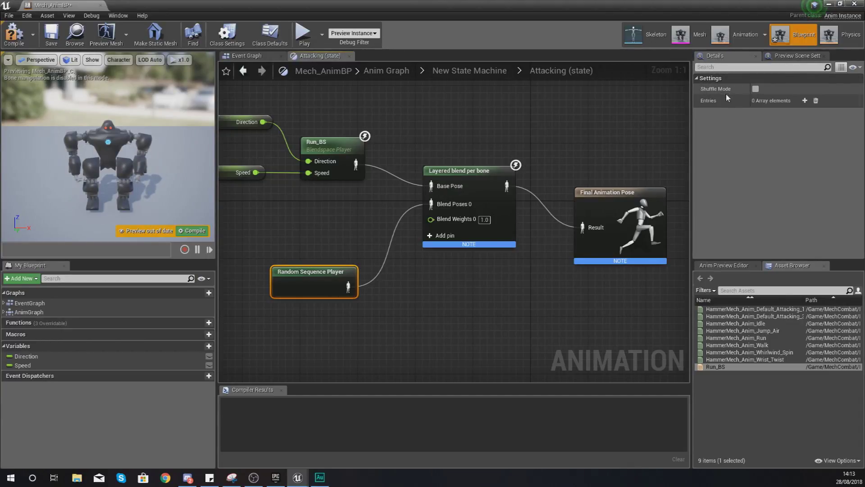
{"action": "left_click", "coordinate": [756, 90]}
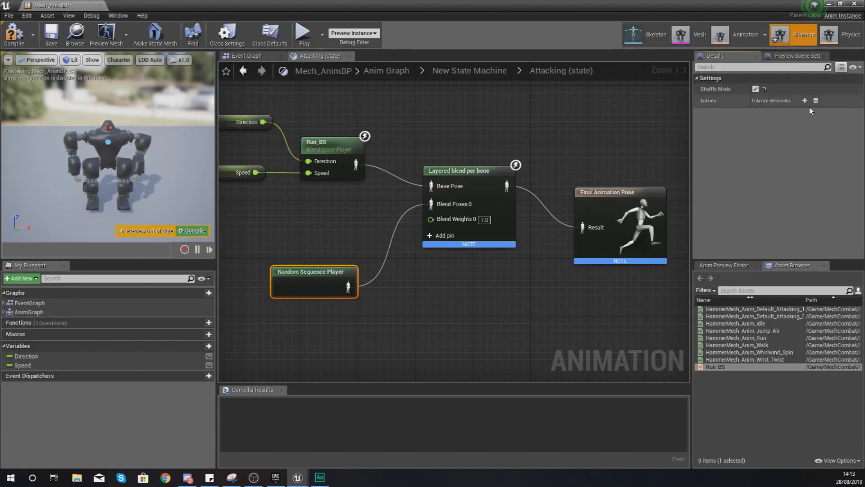
Step: Add two entries and assign HammerMech_Anim_Default_Attacking_1 to the first
{"action": "left_click", "coordinate": [805, 101]}
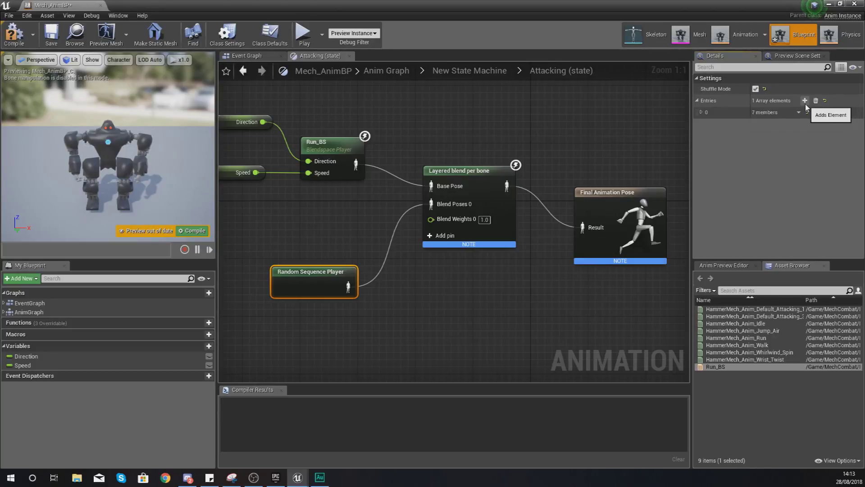
{"action": "left_click", "coordinate": [805, 101]}
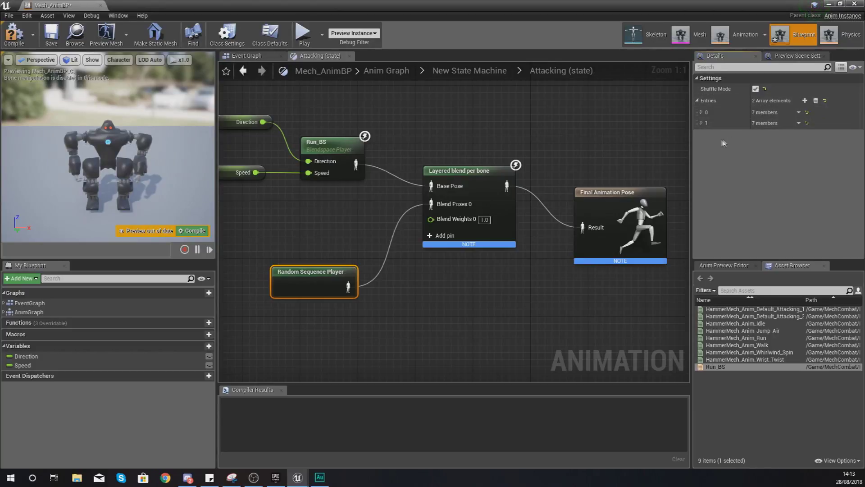
{"action": "left_click", "coordinate": [798, 123]}
{"action": "left_click", "coordinate": [704, 124]}
{"action": "left_click", "coordinate": [702, 113]}
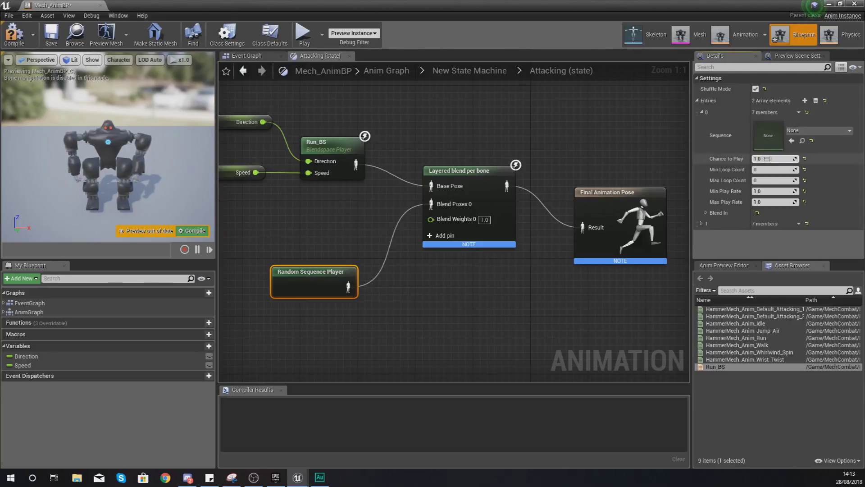
{"action": "left_click", "coordinate": [740, 309]}
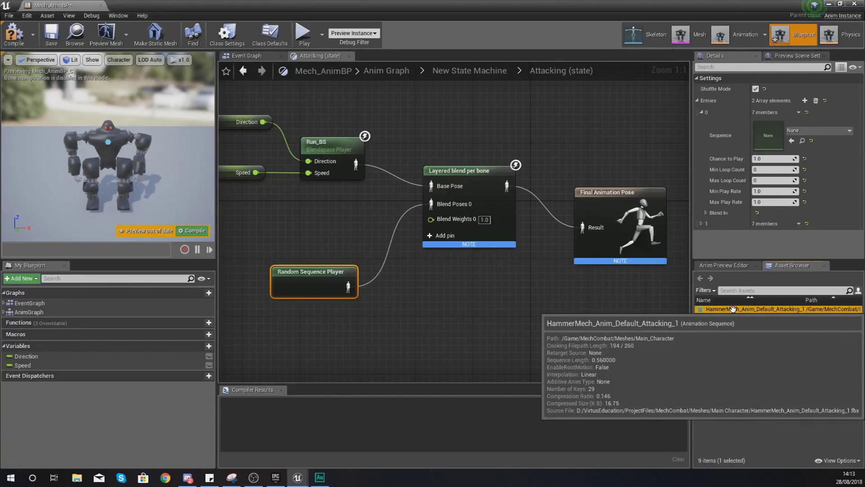
{"action": "left_click", "coordinate": [791, 141]}
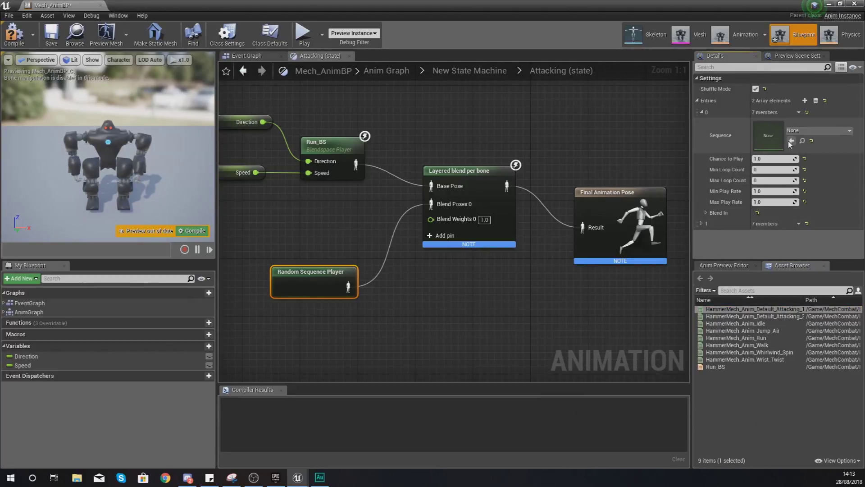
{"action": "left_click", "coordinate": [811, 130]}
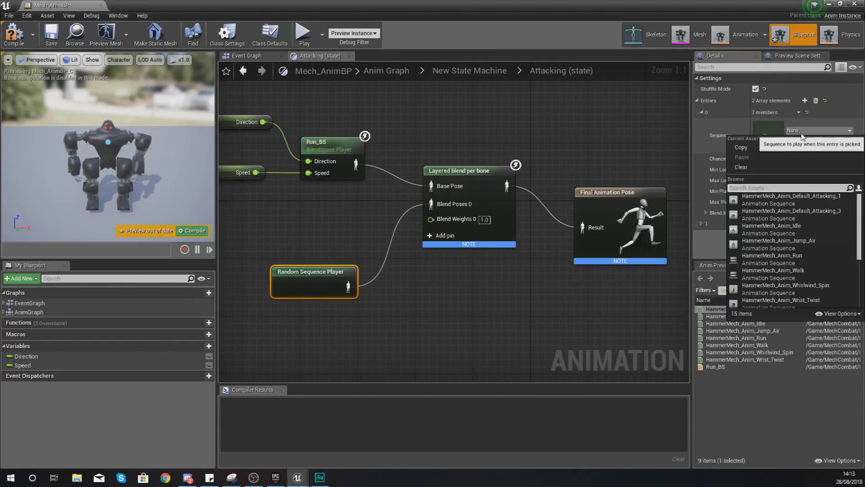
{"action": "left_click", "coordinate": [796, 196]}
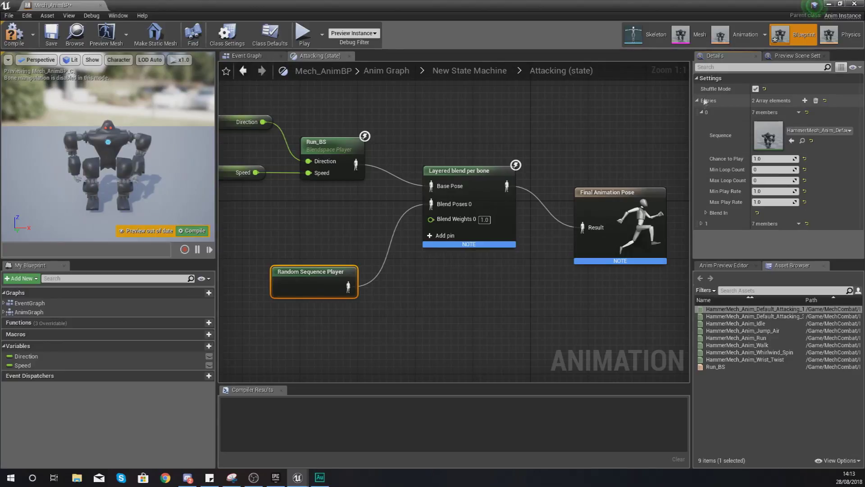
Step: Assign HammerMech_Anim_Default_Attacking_3 to the second entry, then select the Layered blend per bone node
{"action": "left_click", "coordinate": [701, 112]}
{"action": "left_click", "coordinate": [701, 123]}
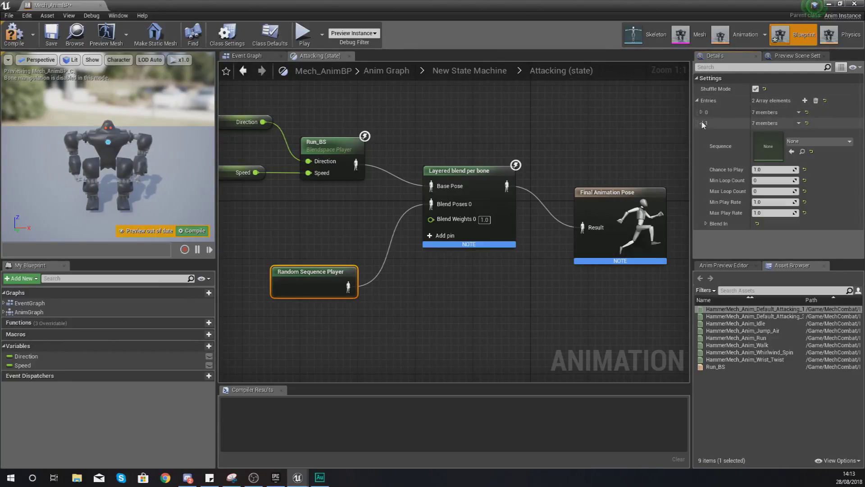
{"action": "left_click", "coordinate": [761, 316]}
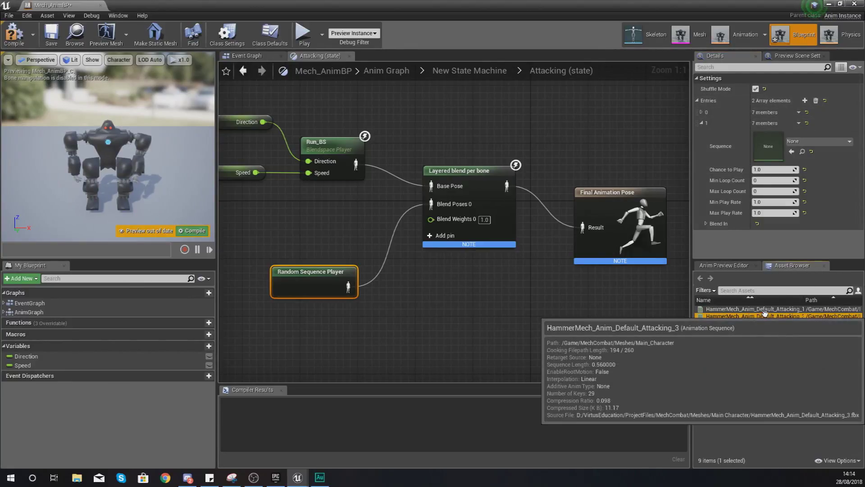
{"action": "left_click", "coordinate": [806, 141]}
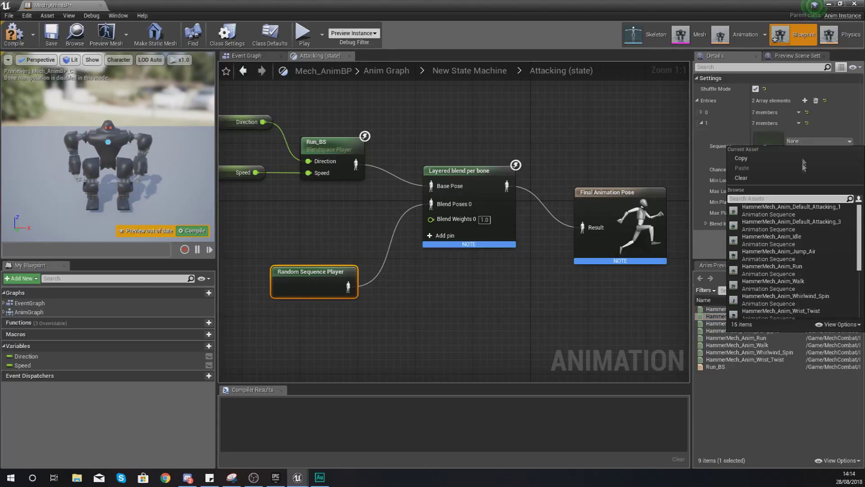
{"action": "left_click", "coordinate": [810, 223]}
{"action": "left_click", "coordinate": [765, 121]}
{"action": "left_click", "coordinate": [520, 241]}
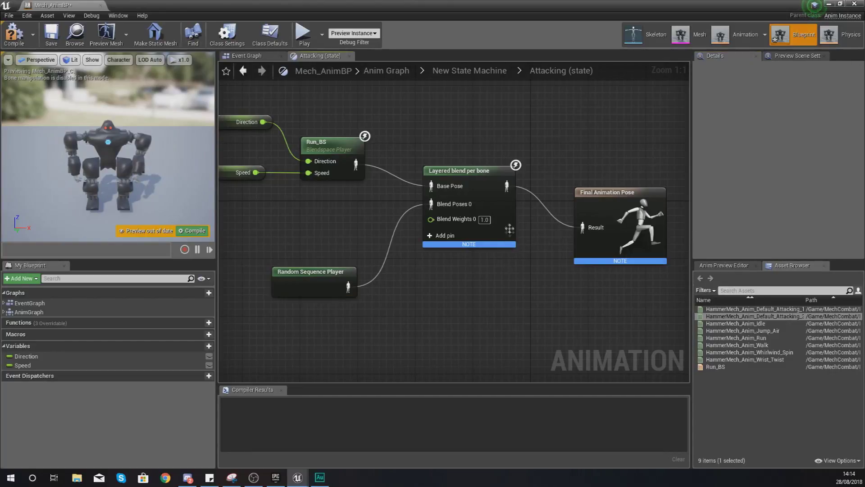
{"action": "left_click", "coordinate": [507, 227]}
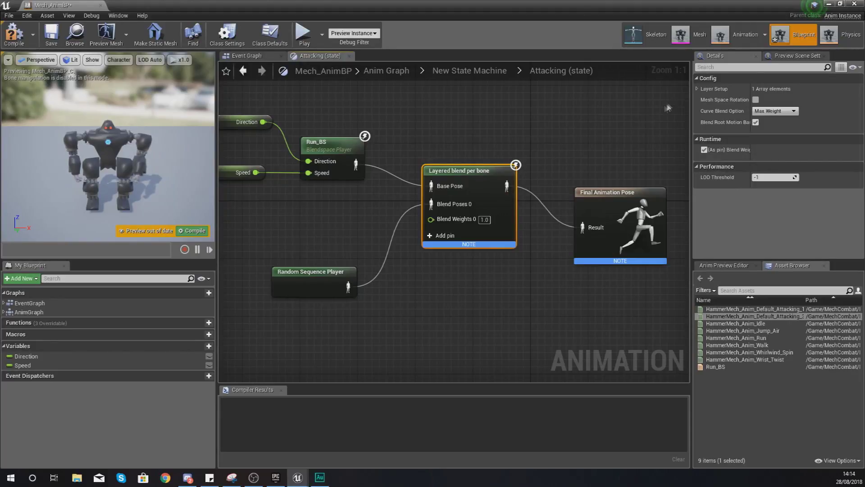
Step: Add a branch filter on layer 0 using bone Torso, then compile Mech_AnimBP
{"action": "left_click", "coordinate": [698, 89]}
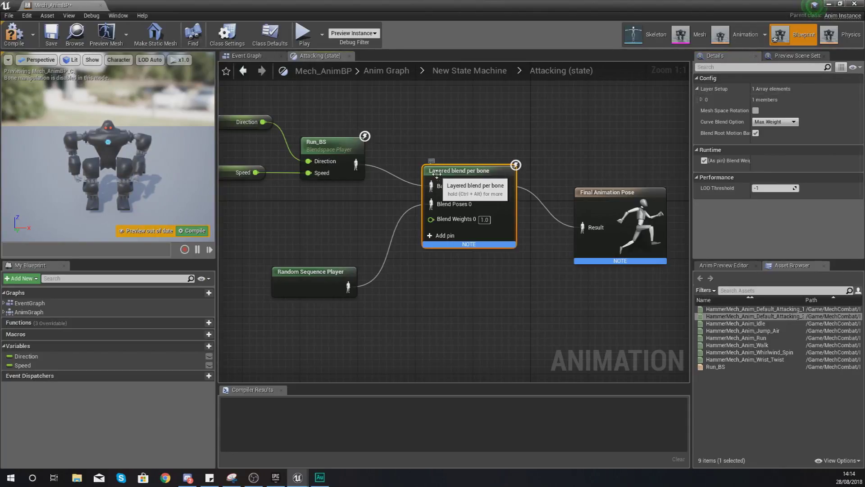
{"action": "left_click", "coordinate": [701, 100]}
{"action": "left_click", "coordinate": [804, 111]}
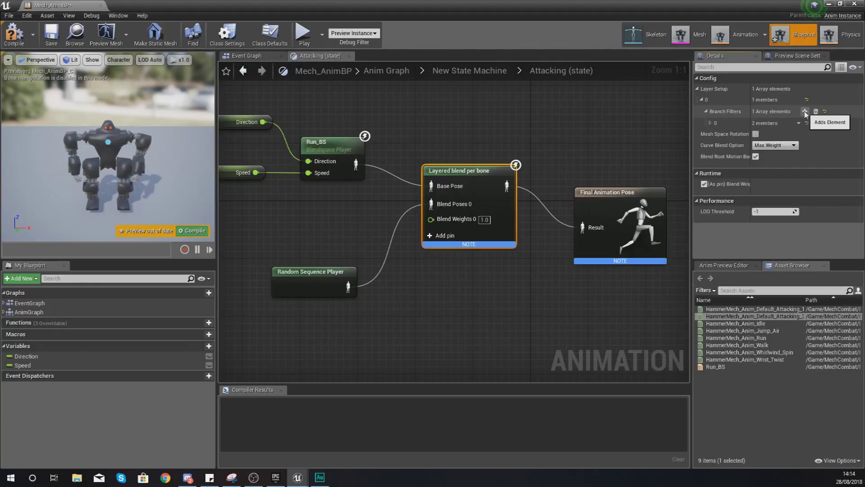
{"action": "left_click", "coordinate": [711, 122]}
{"action": "left_click", "coordinate": [775, 133]}
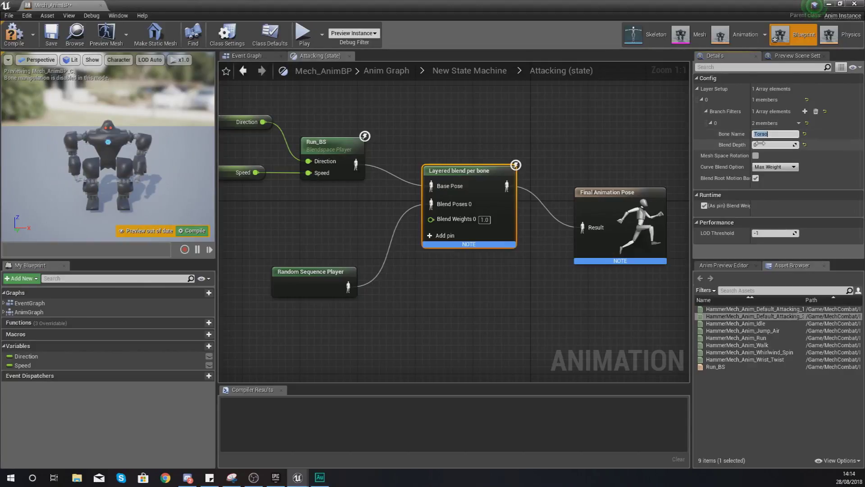
{"action": "left_click", "coordinate": [14, 34]}
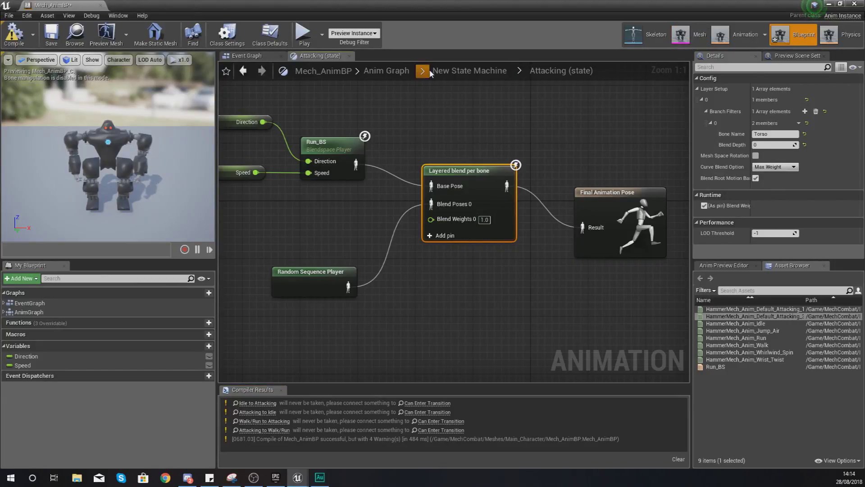
Step: Return to the state machine and open the Idle to Attacking transition rule
{"action": "left_click", "coordinate": [470, 70]}
{"action": "right_click_drag", "start_coordinate": [519, 198], "coordinate": [497, 207]}
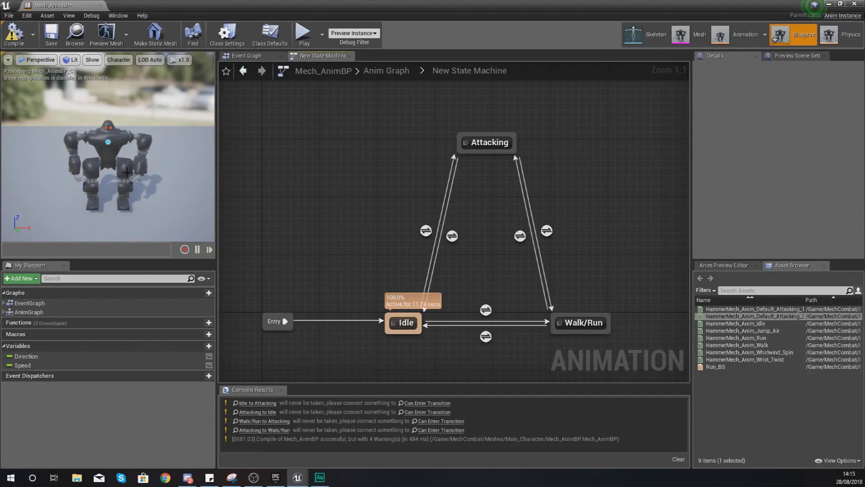
{"action": "left_click_drag", "start_coordinate": [126, 172], "coordinate": [68, 163]}
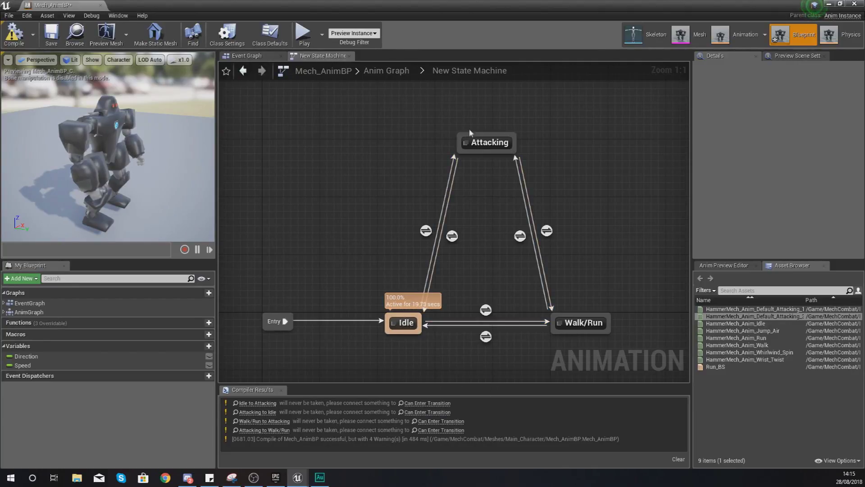
{"action": "double_click", "coordinate": [426, 232]}
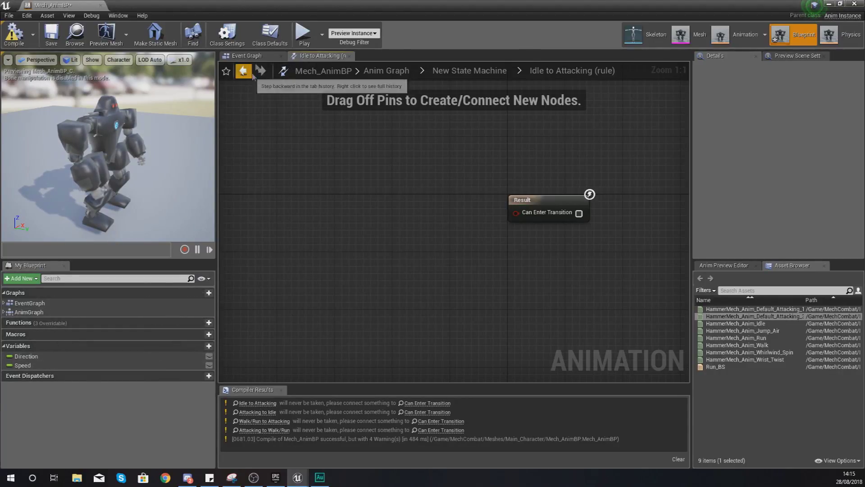
Step: In the Event Graph, add a Get Is Attacking node wired from As Third Person Character
{"action": "left_click", "coordinate": [259, 57]}
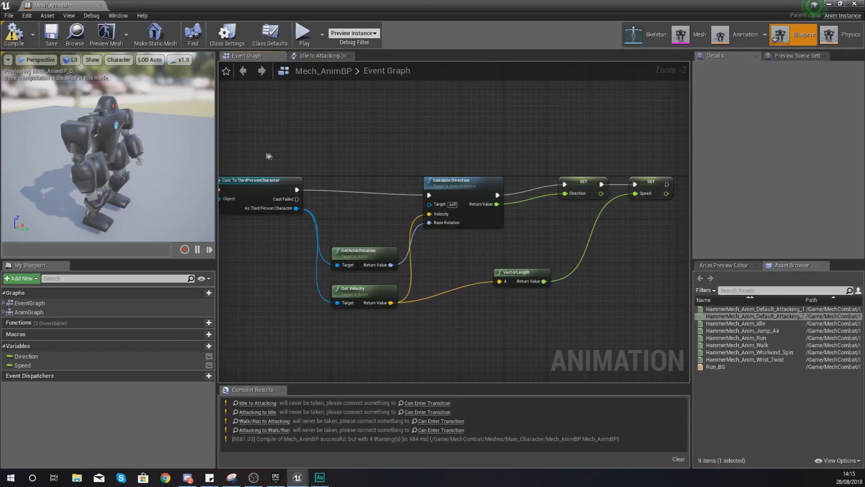
{"action": "scroll", "coordinate": [455, 152], "scroll_direction": "down", "scroll_amount": 2}
{"action": "scroll", "coordinate": [344, 143], "scroll_direction": "up", "scroll_amount": 4}
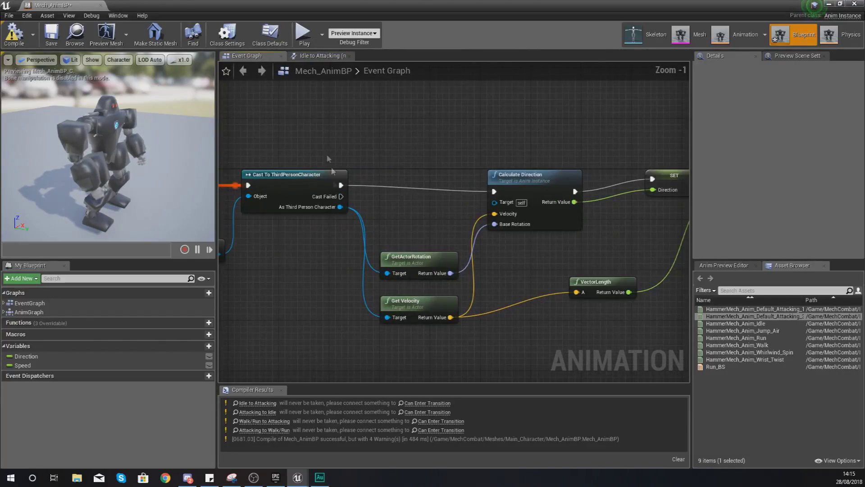
{"action": "right_click_drag", "start_coordinate": [279, 255], "coordinate": [378, 255]}
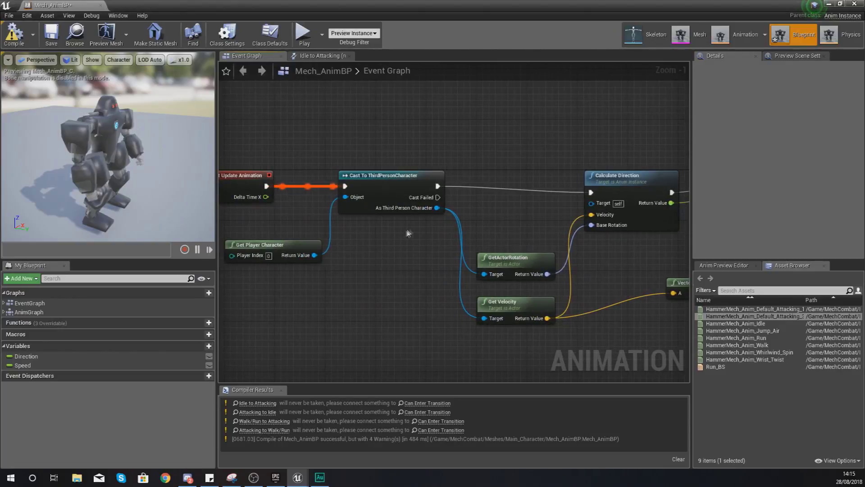
{"action": "left_click_drag", "start_coordinate": [436, 208], "coordinate": [410, 362]}
{"action": "type", "text": "get isatta"}
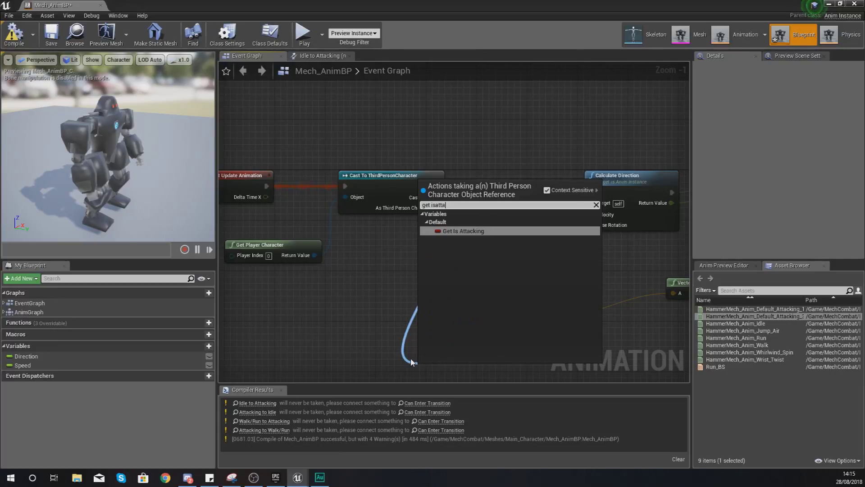
{"action": "key", "text": "Return"}
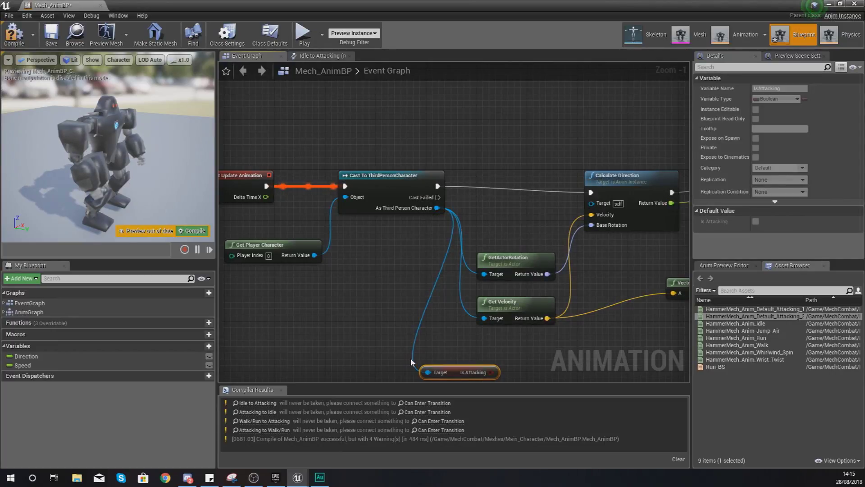
Step: Promote Is Attacking to a new IsAttacking variable, set it after SET Speed, and compile
{"action": "right_click_drag", "start_coordinate": [455, 364], "coordinate": [411, 340]}
{"action": "left_click_drag", "start_coordinate": [421, 355], "coordinate": [549, 352]}
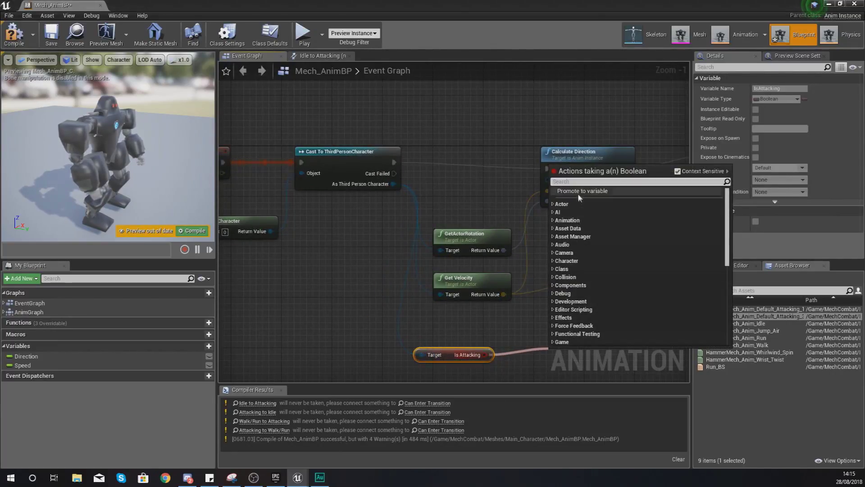
{"action": "left_click", "coordinate": [571, 190]}
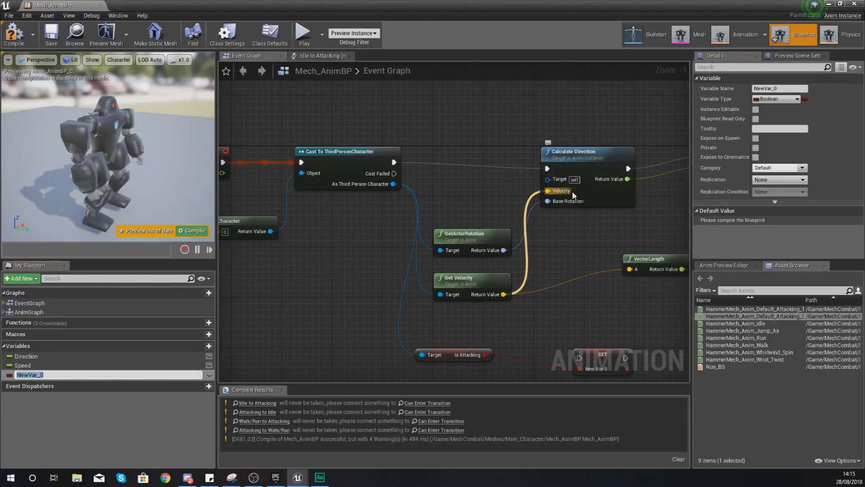
{"action": "type", "text": "IsAtta"}
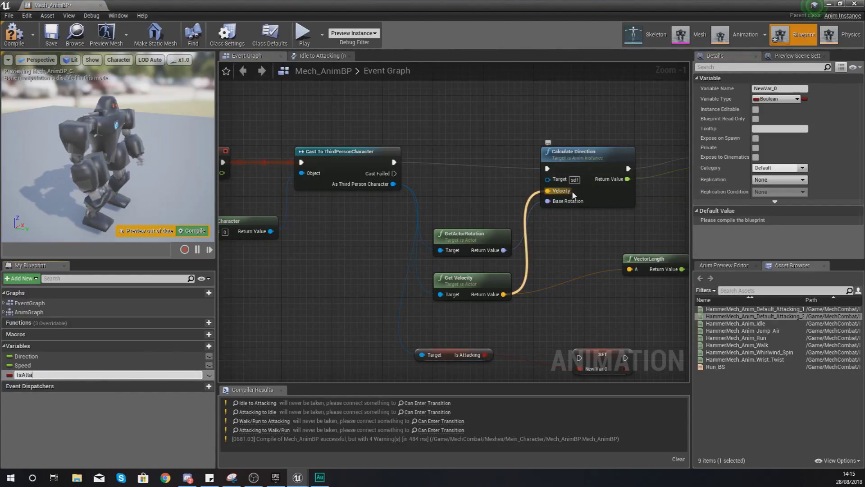
{"action": "type", "text": "cking"}
{"action": "key", "text": "Return"}
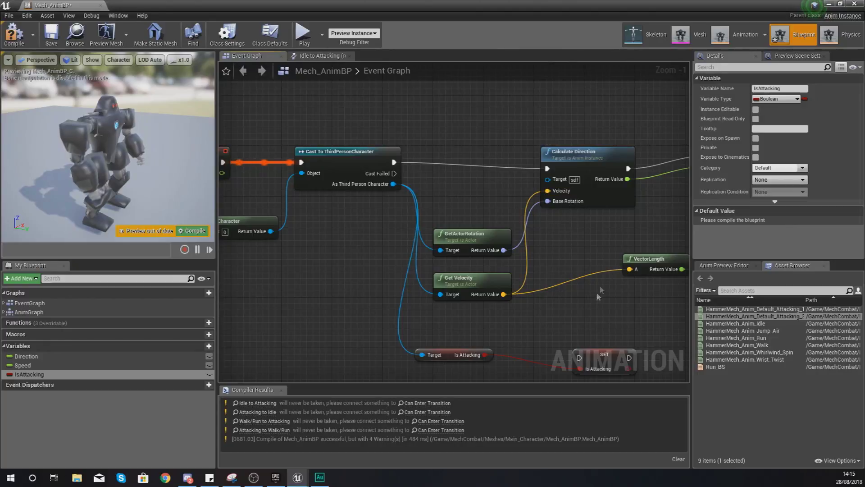
{"action": "right_click_drag", "start_coordinate": [599, 289], "coordinate": [503, 260]}
{"action": "left_click_drag", "start_coordinate": [506, 301], "coordinate": [469, 103]}
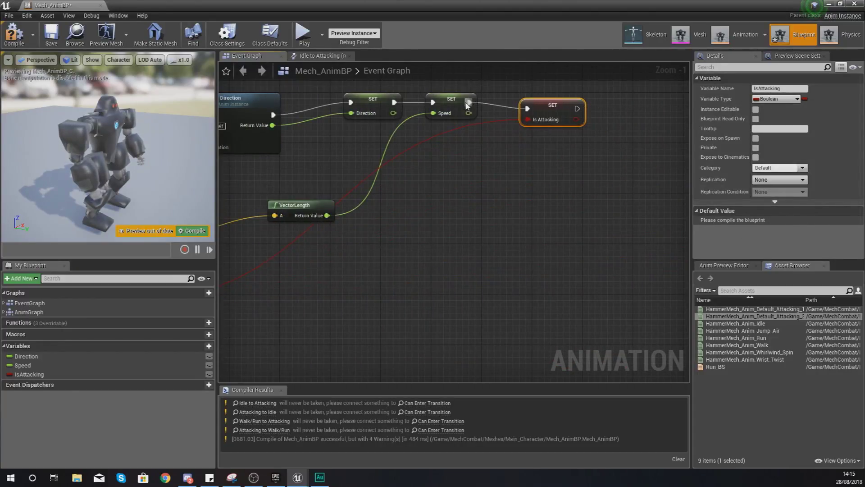
{"action": "left_click", "coordinate": [14, 34]}
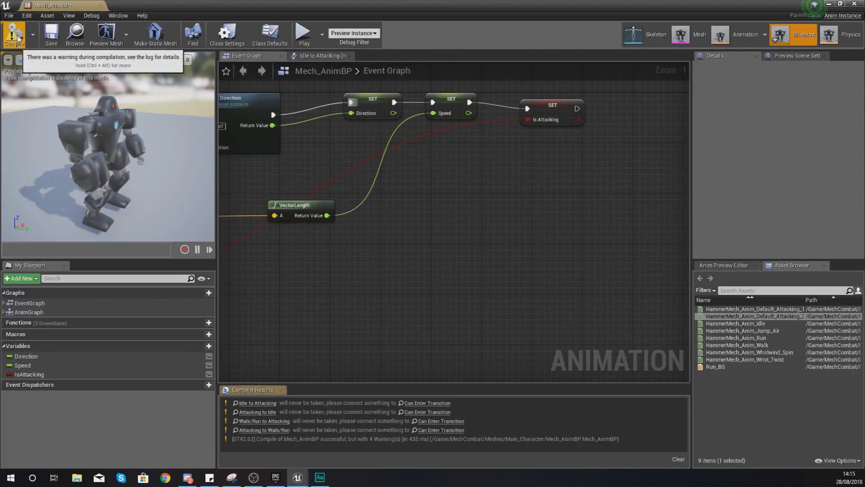
{"action": "left_click", "coordinate": [313, 57]}
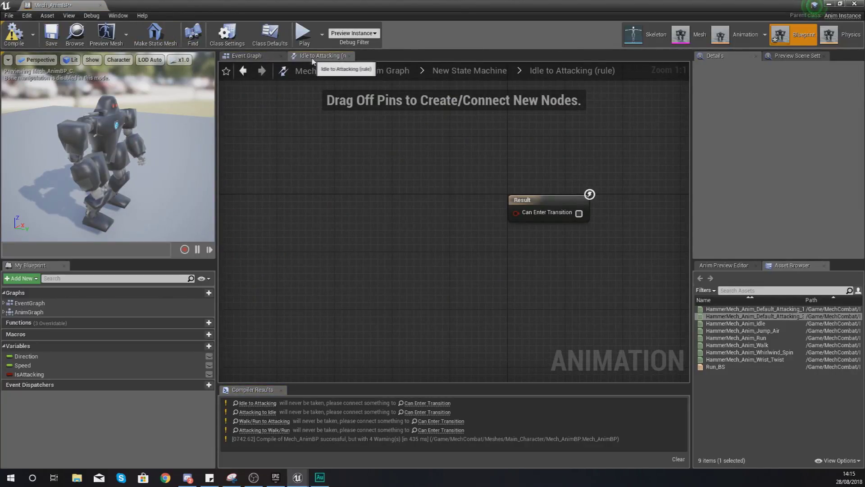
Step: Feed an IsAttacking getter into Can Enter Transition for the Idle to Attacking rule
{"action": "left_click_drag", "start_coordinate": [29, 374], "coordinate": [305, 279]}
{"action": "left_click", "coordinate": [305, 279]}
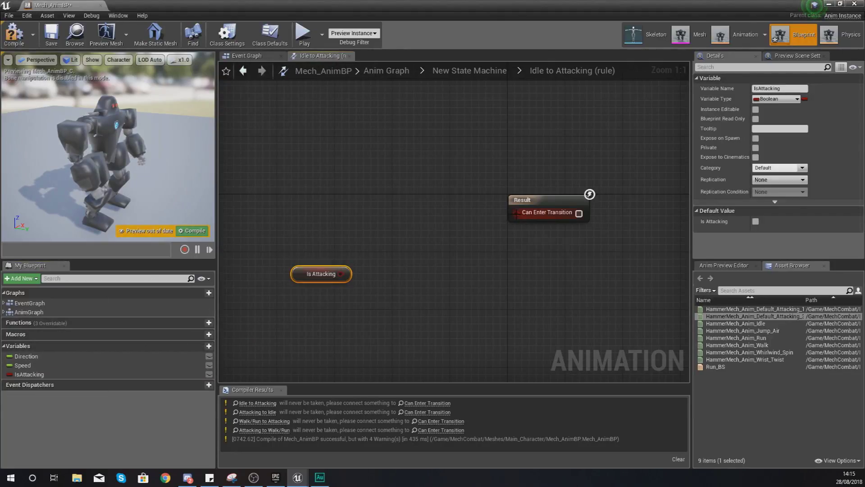
{"action": "left_click_drag", "start_coordinate": [516, 213], "coordinate": [338, 273]}
{"action": "left_click", "coordinate": [256, 96]}
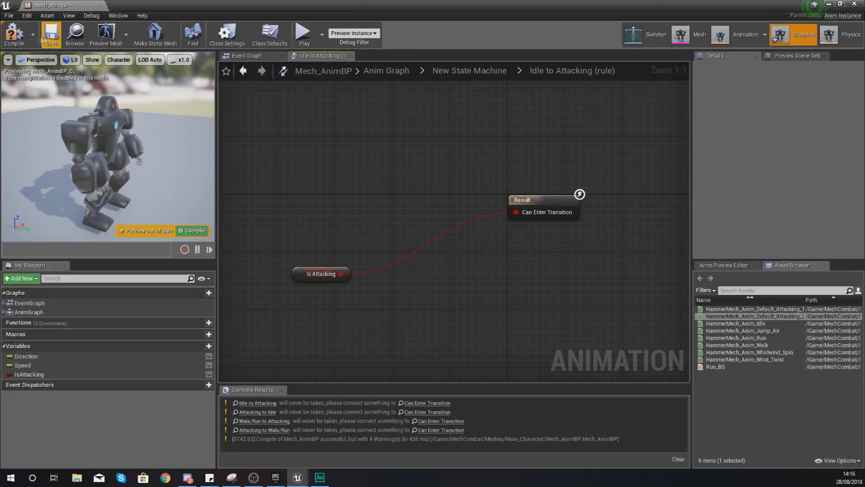
{"action": "left_click", "coordinate": [470, 70]}
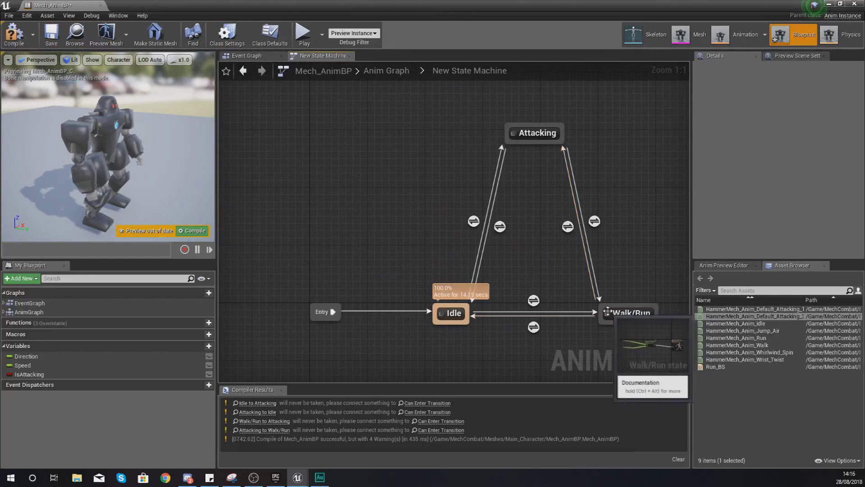
Step: Feed an IsAttacking getter into Can Enter Transition for the Walk/Run to Attacking rule
{"action": "double_click", "coordinate": [594, 221]}
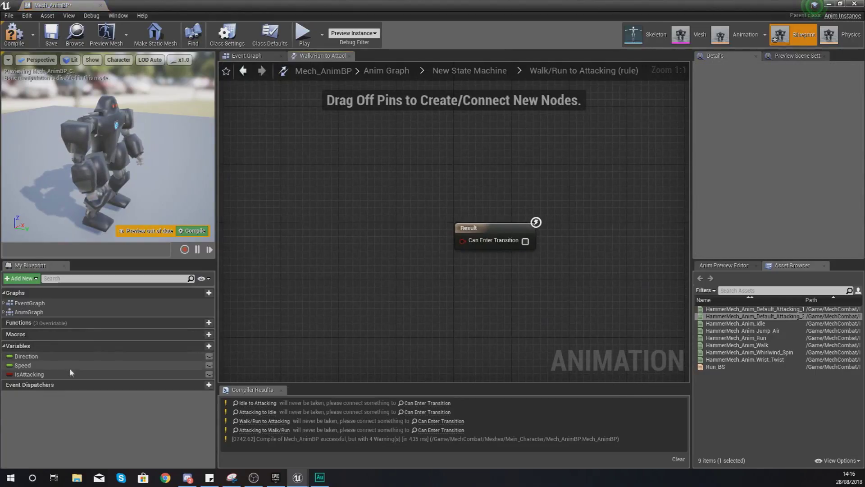
{"action": "left_click_drag", "start_coordinate": [69, 374], "coordinate": [462, 240]}
{"action": "left_click", "coordinate": [330, 225]}
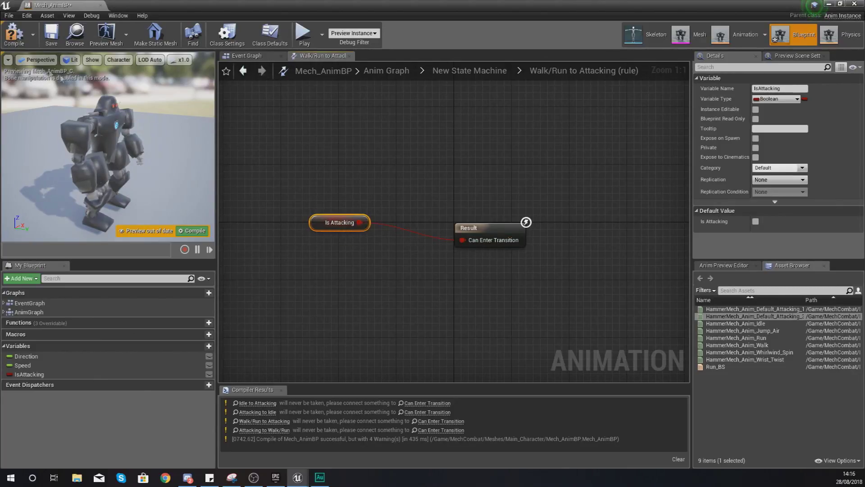
{"action": "left_click", "coordinate": [470, 71]}
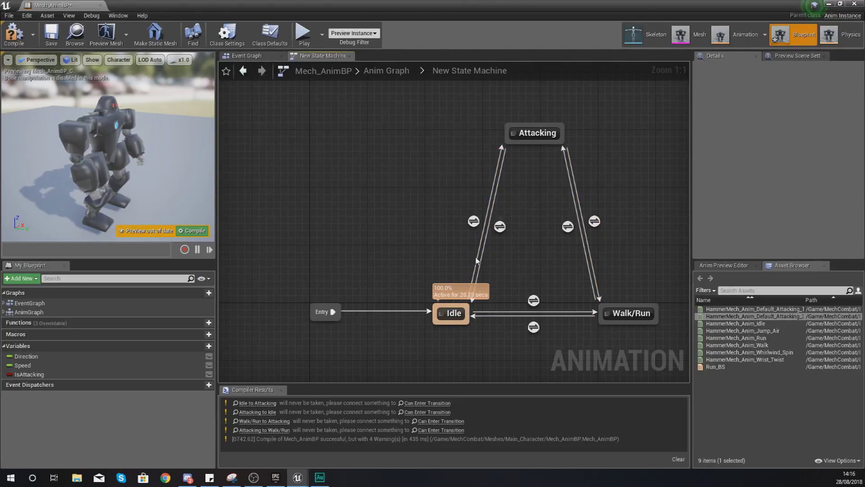
Step: Gate the Attacking to Idle rule's Can Enter Transition with NOT IsAttacking
{"action": "left_click", "coordinate": [503, 226]}
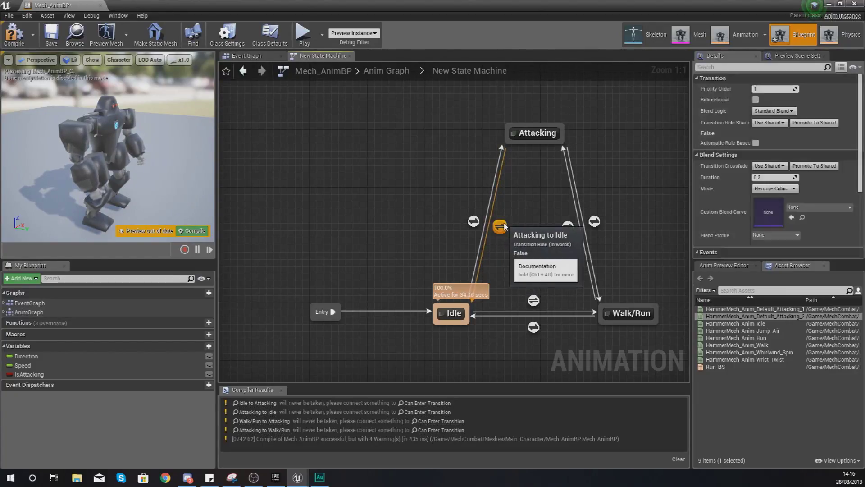
{"action": "double_click", "coordinate": [501, 226]}
{"action": "left_click_drag", "start_coordinate": [27, 374], "coordinate": [386, 289], "text": "ctrl"}
{"action": "type", "text": "not"}
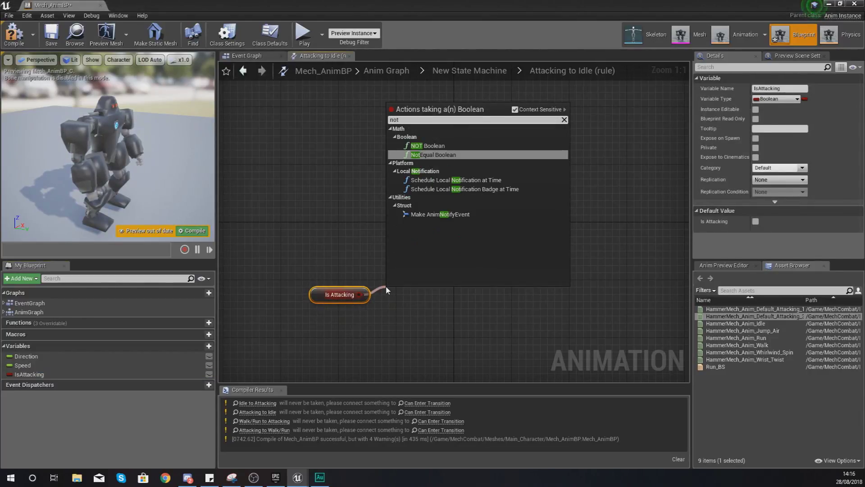
{"action": "key", "text": "Up"}
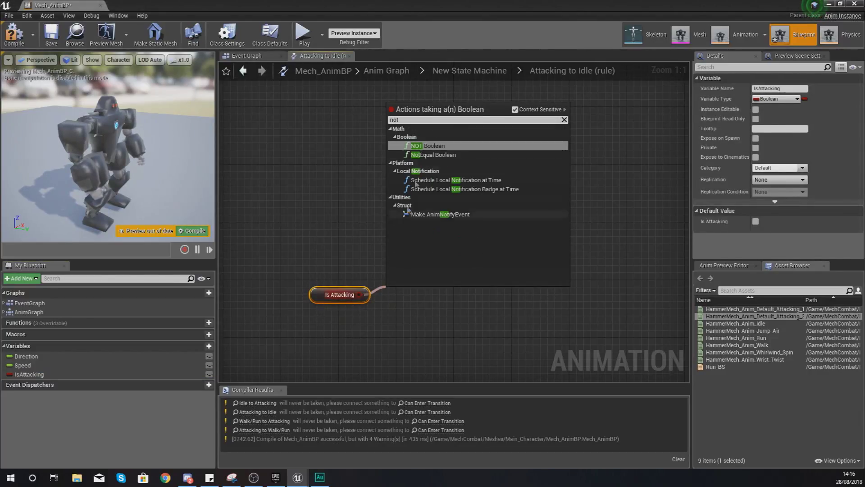
{"action": "left_click", "coordinate": [426, 147]}
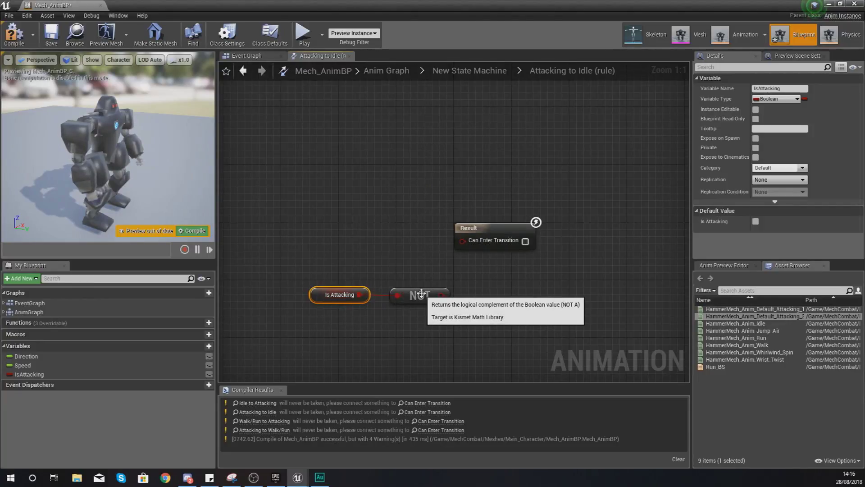
{"action": "left_click_drag", "start_coordinate": [422, 296], "coordinate": [462, 240]}
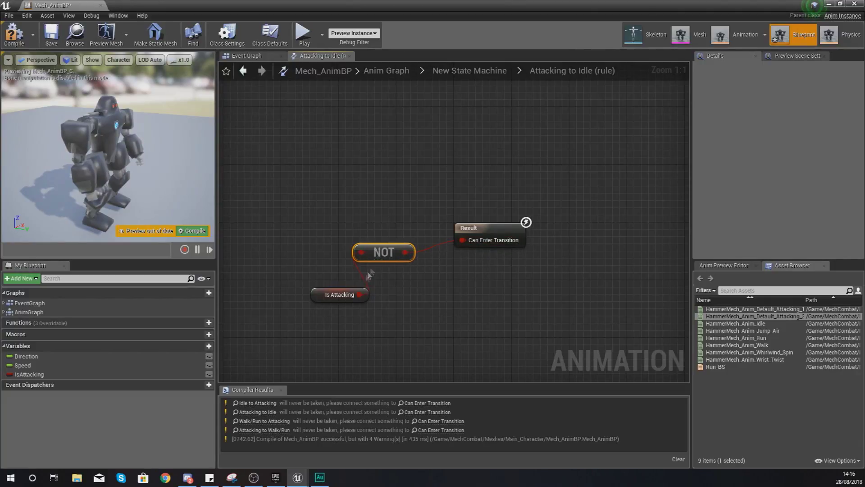
{"action": "left_click_drag", "start_coordinate": [323, 301], "coordinate": [297, 292]}
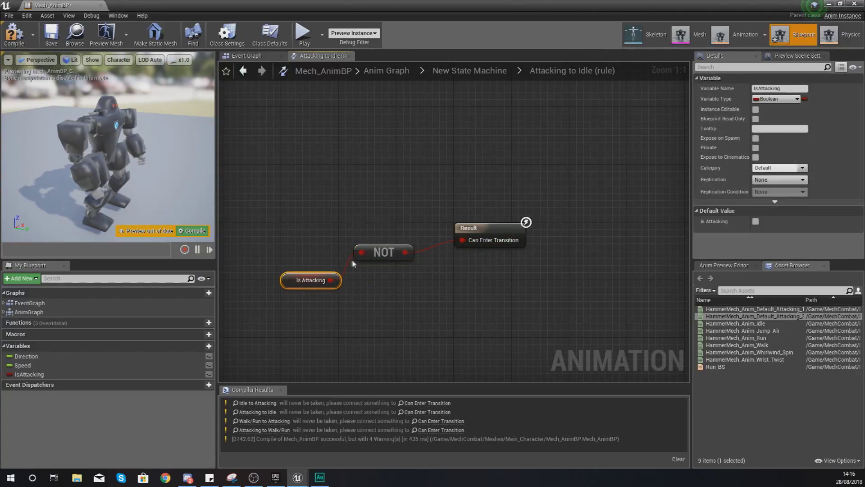
{"action": "left_click", "coordinate": [409, 175]}
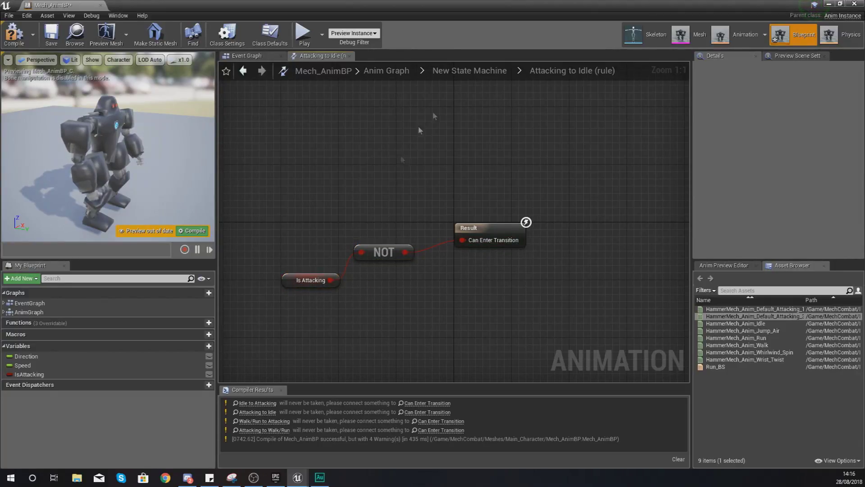
{"action": "left_click", "coordinate": [480, 70]}
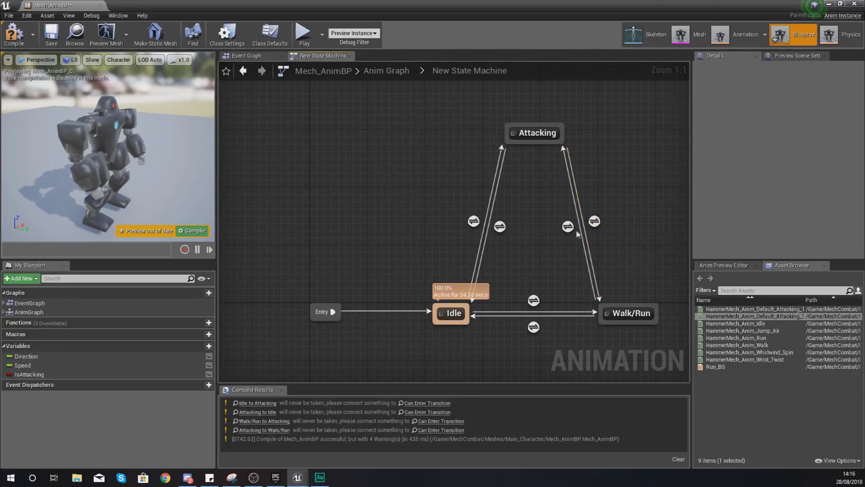
Step: Gate the Attacking to Walk/Run rule with NOT IsAttacking, then compile the blueprint
{"action": "double_click", "coordinate": [594, 221]}
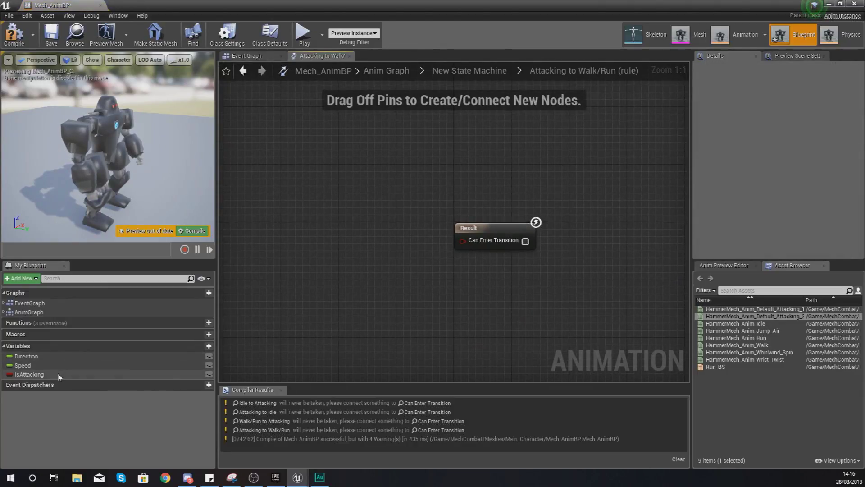
{"action": "left_click_drag", "start_coordinate": [58, 374], "coordinate": [336, 299], "text": "ctrl"}
{"action": "type", "text": "n"}
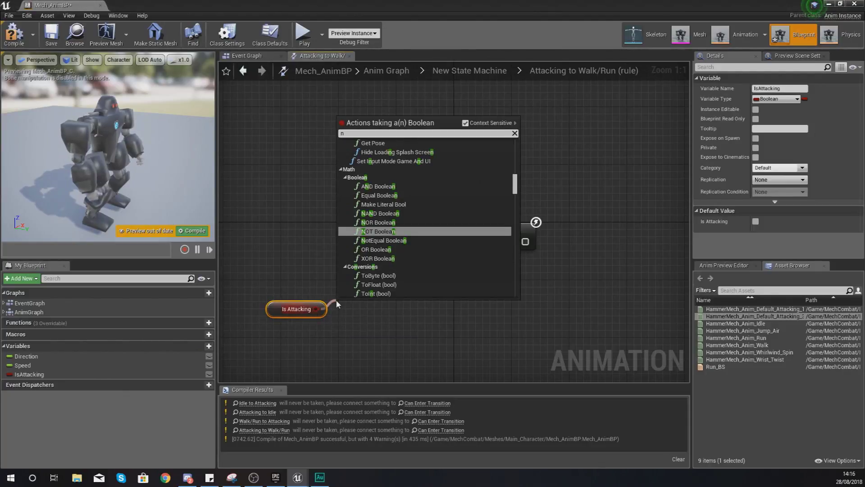
{"action": "type", "text": "ot"}
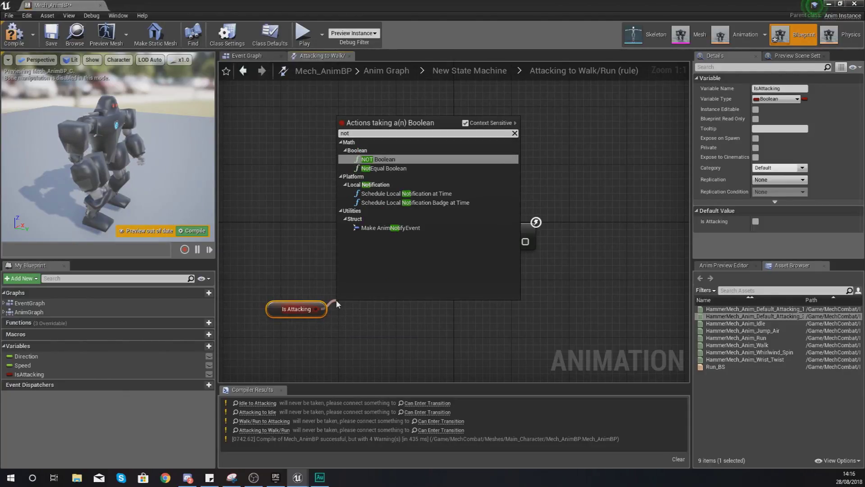
{"action": "key", "text": "Return"}
{"action": "left_click_drag", "start_coordinate": [391, 310], "coordinate": [462, 240]}
{"action": "left_click", "coordinate": [385, 215]}
{"action": "left_click", "coordinate": [14, 34]}
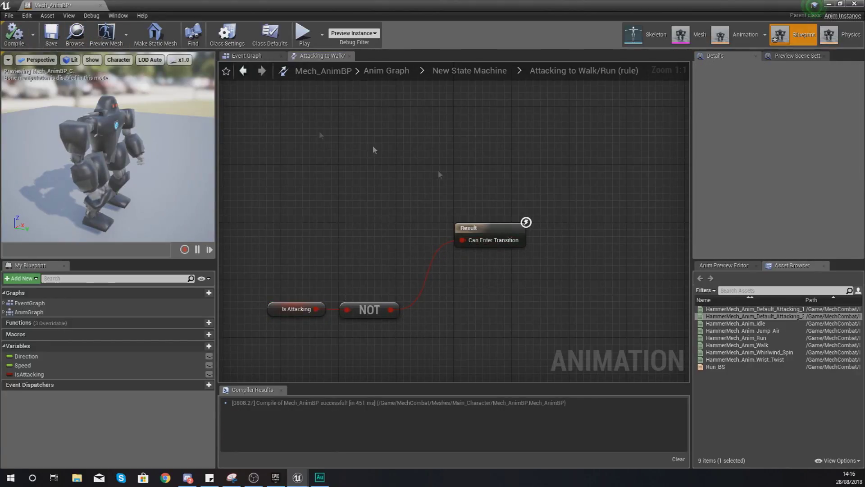
{"action": "left_click", "coordinate": [469, 70]}
Step: Test the Attacking transitions by varying preview Speed and toggling Is Attacking, then recompile
{"action": "left_click", "coordinate": [721, 266]}
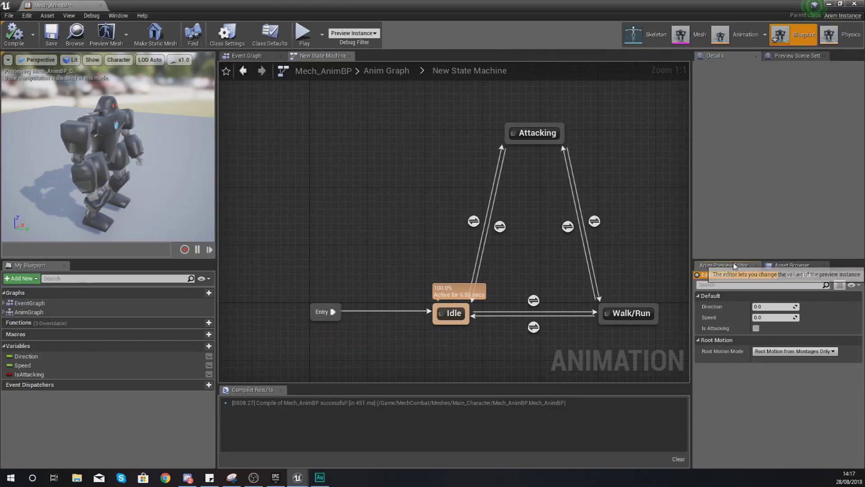
{"action": "left_click", "coordinate": [756, 328]}
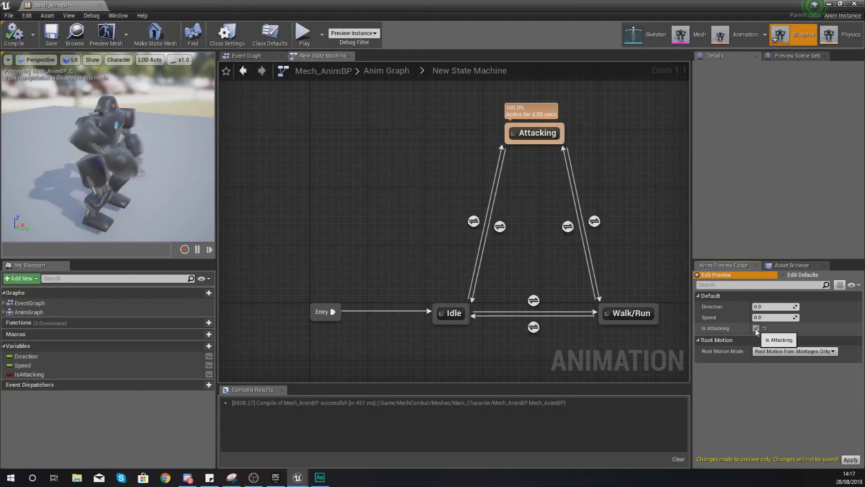
{"action": "left_click_drag", "start_coordinate": [773, 317], "coordinate": [776, 317]}
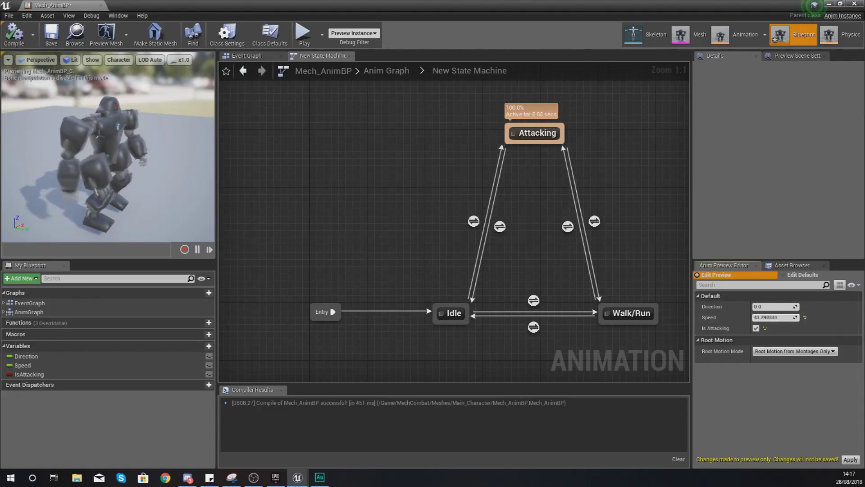
{"action": "left_click_drag", "start_coordinate": [776, 318], "coordinate": [772, 317]}
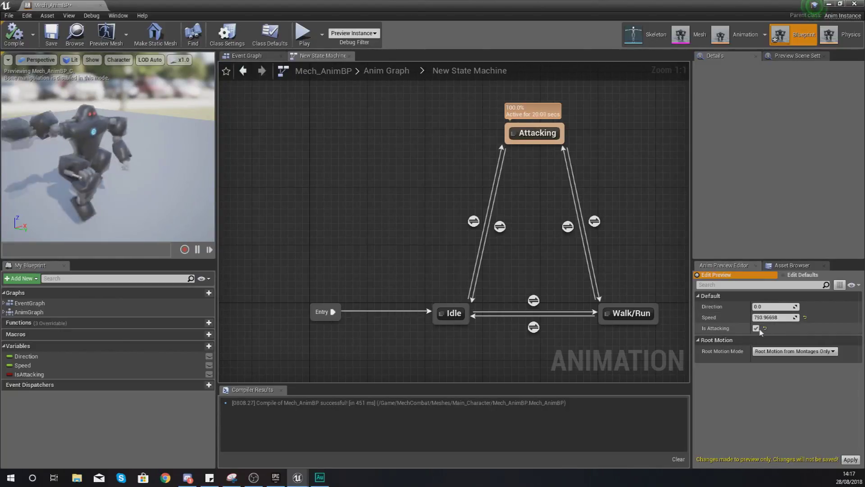
{"action": "left_click", "coordinate": [756, 329]}
{"action": "left_click", "coordinate": [756, 328]}
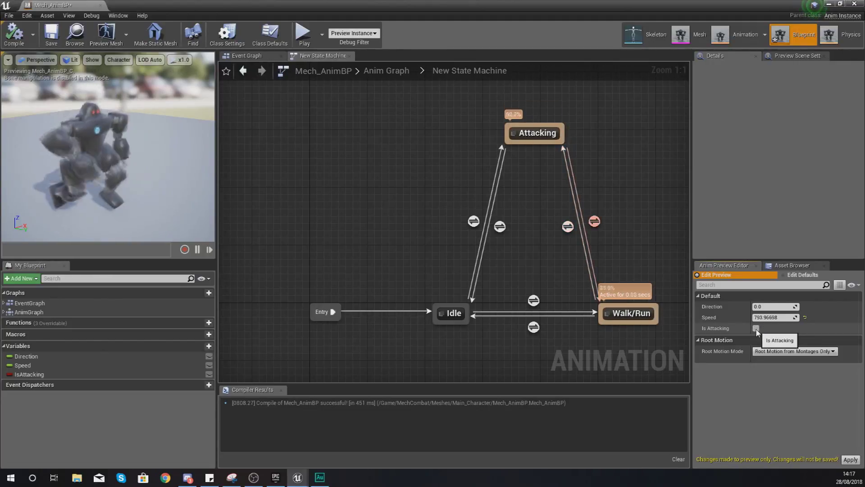
{"action": "left_click", "coordinate": [756, 328]}
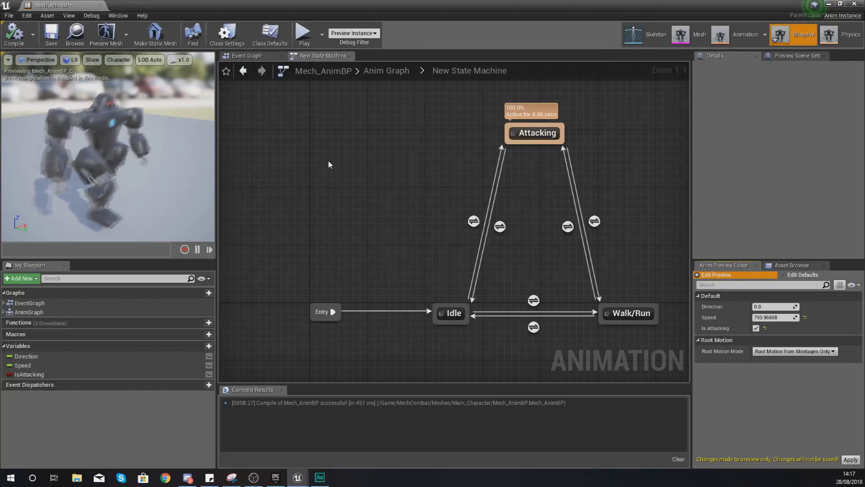
{"action": "right_click_drag", "start_coordinate": [353, 164], "coordinate": [309, 183]}
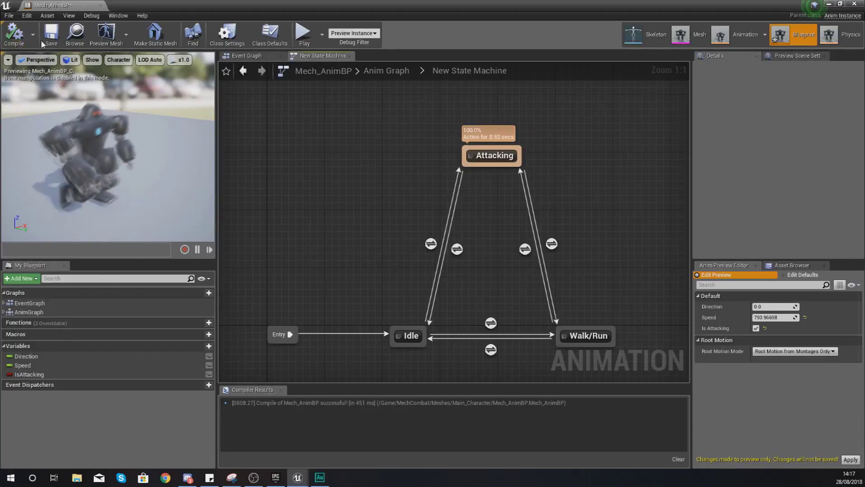
{"action": "left_click", "coordinate": [20, 40]}
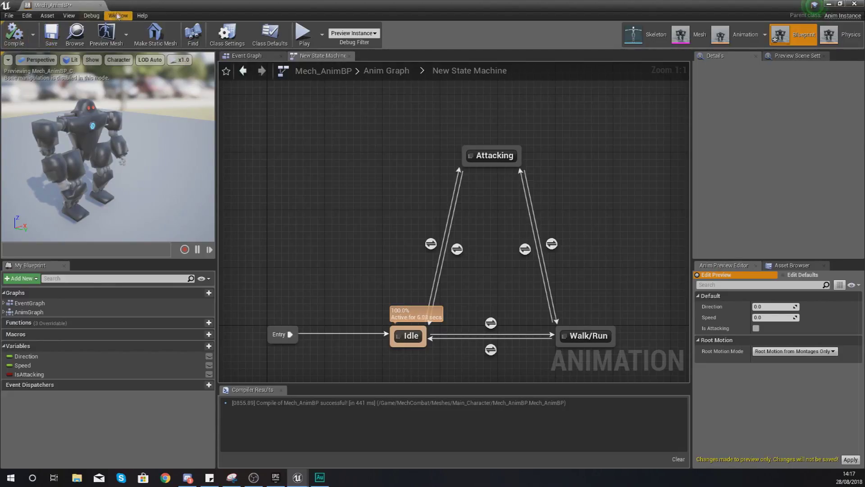
Step: Close Mech_AnimBP, show the ThirdPersonBP folder, and open Edit > Project Settings
{"action": "left_click", "coordinate": [101, 5]}
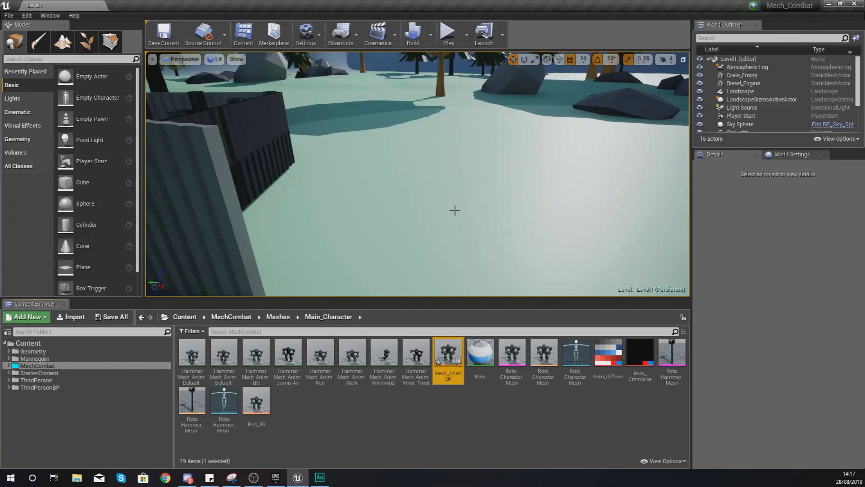
{"action": "right_click_drag", "start_coordinate": [456, 208], "coordinate": [460, 266]}
{"action": "left_click", "coordinate": [34, 387]}
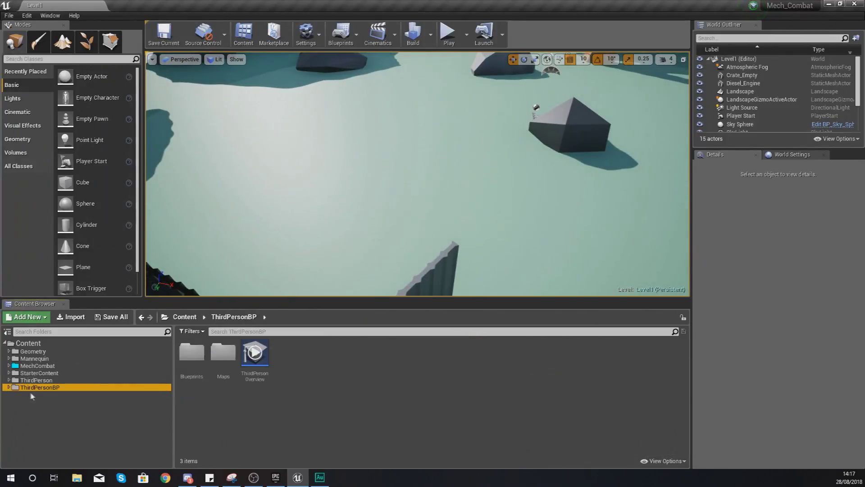
{"action": "right_click_drag", "start_coordinate": [265, 270], "coordinate": [163, 177]}
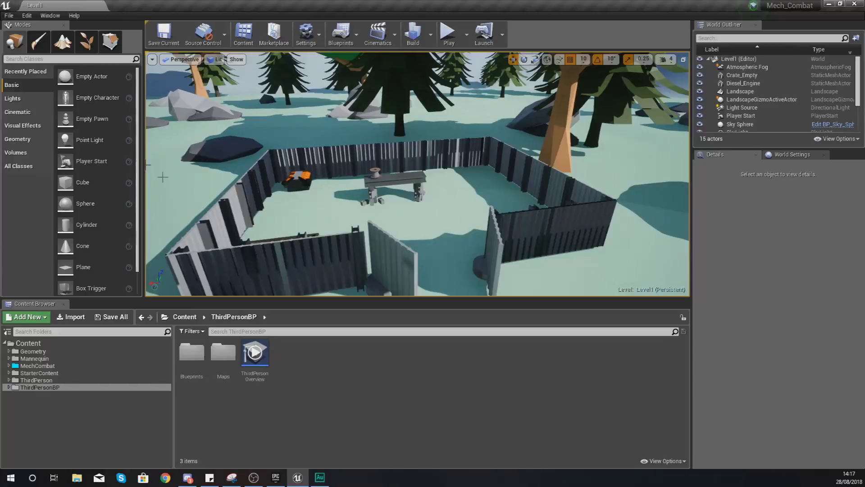
{"action": "left_click", "coordinate": [26, 15]}
{"action": "left_click", "coordinate": [49, 144]}
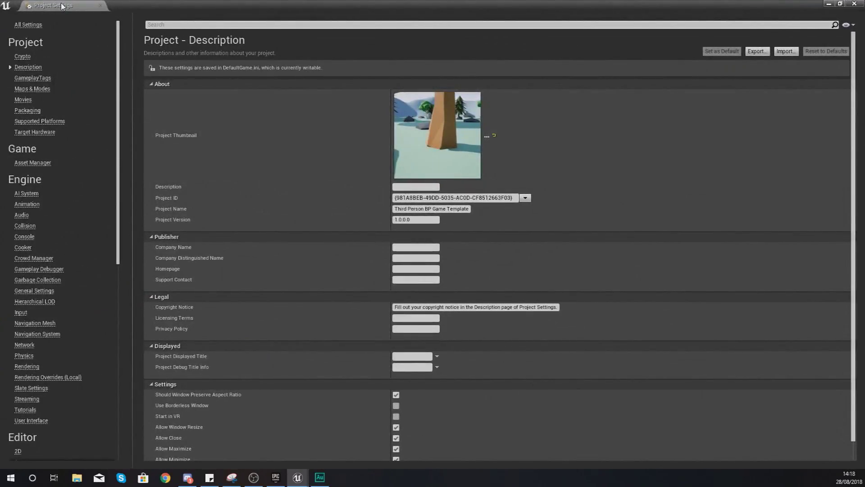
Step: Add a DefaultAttack action mapping in Input settings bound to Left Mouse Button
{"action": "left_click", "coordinate": [20, 312]}
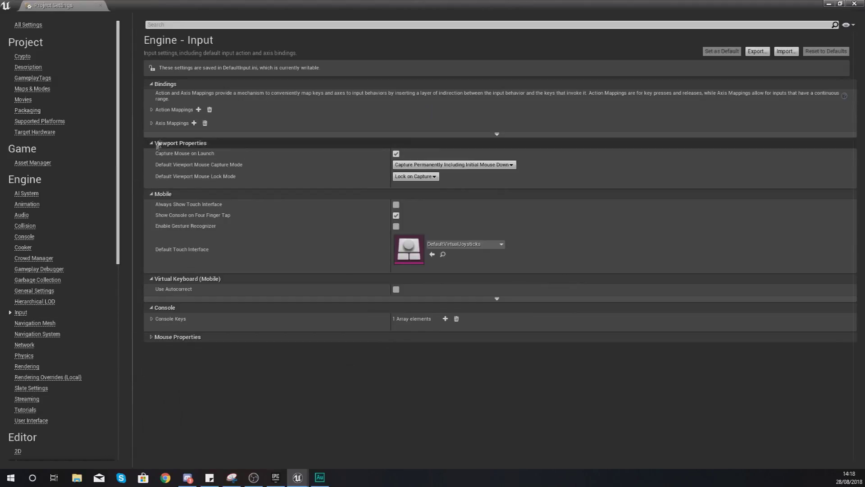
{"action": "left_click", "coordinate": [152, 110]}
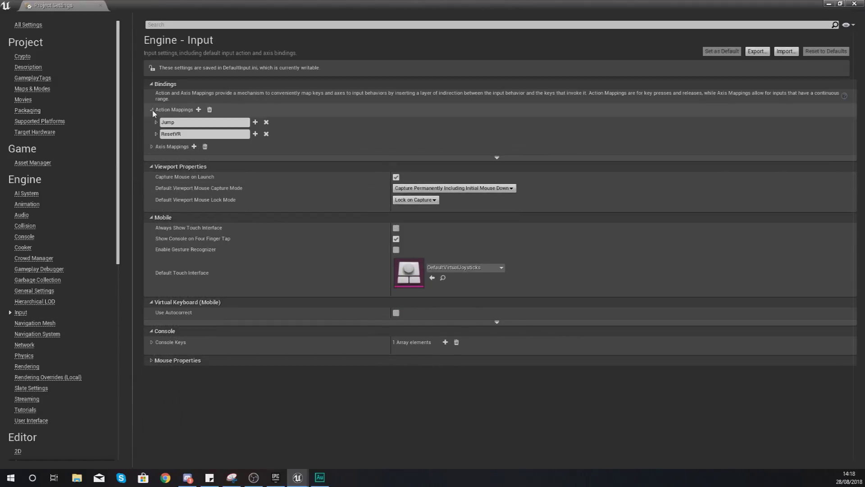
{"action": "left_click", "coordinate": [199, 110]}
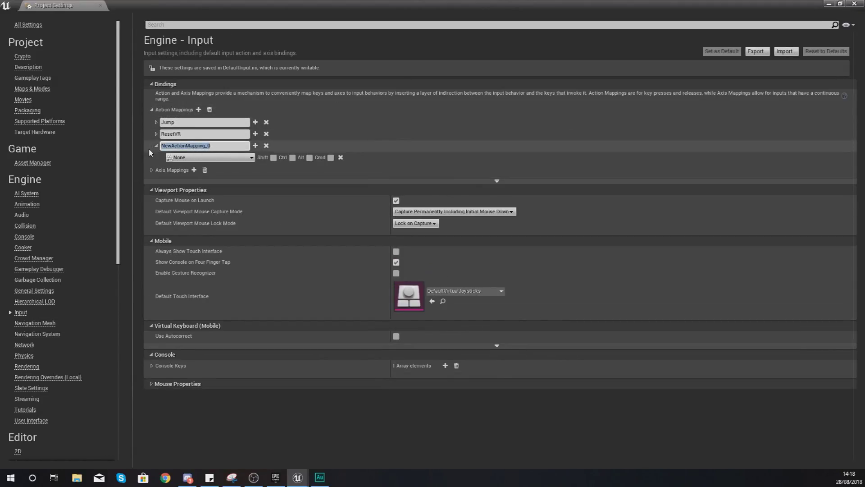
{"action": "type", "text": "A"}
{"action": "type", "text": "efaultAttack"}
{"action": "key", "text": "Return"}
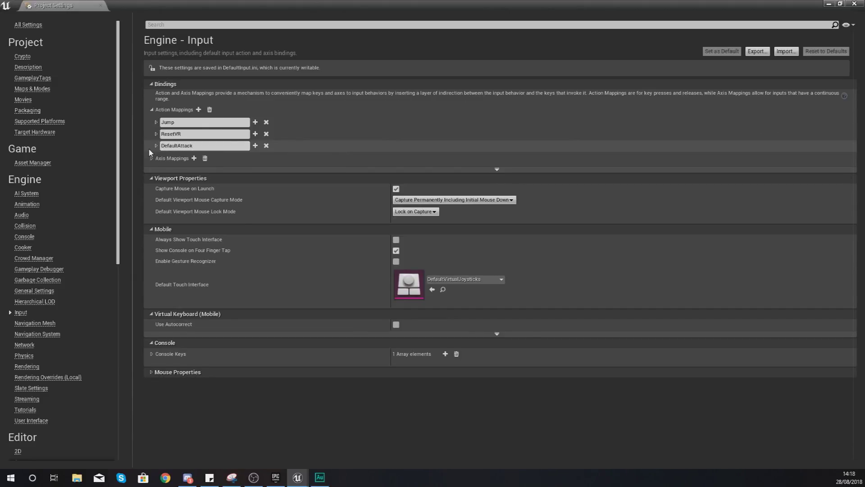
{"action": "left_click", "coordinate": [155, 146]}
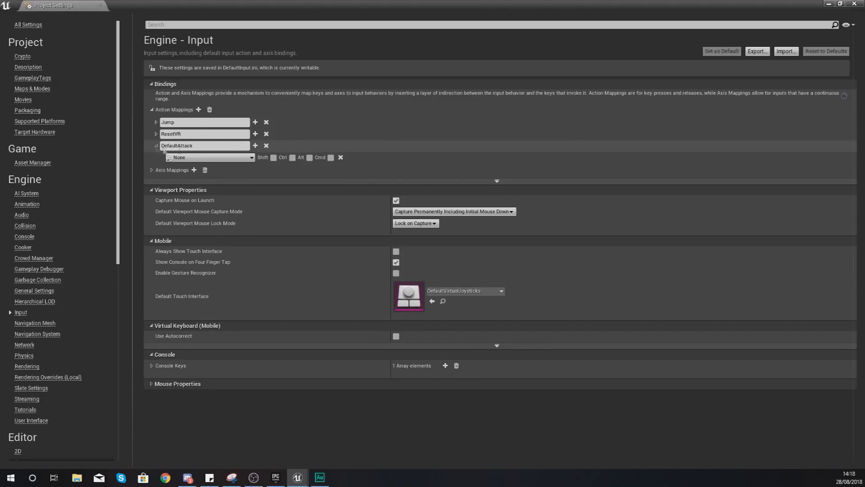
{"action": "left_click", "coordinate": [201, 158]}
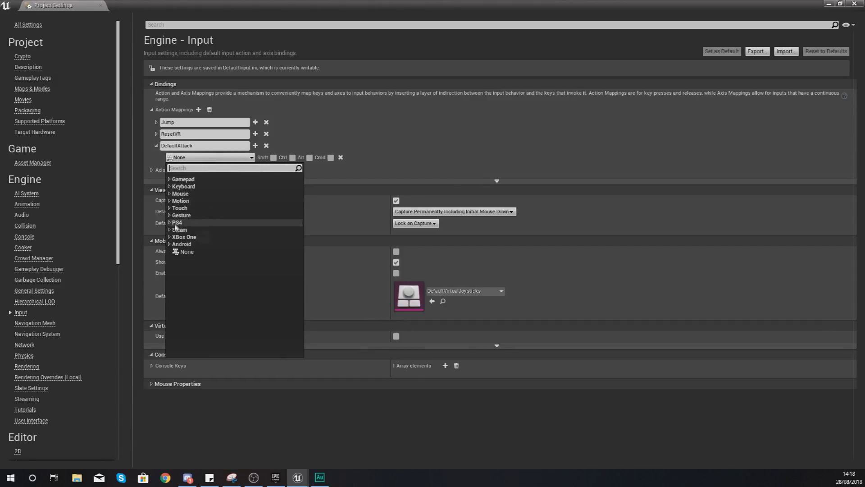
{"action": "left_click", "coordinate": [170, 194]}
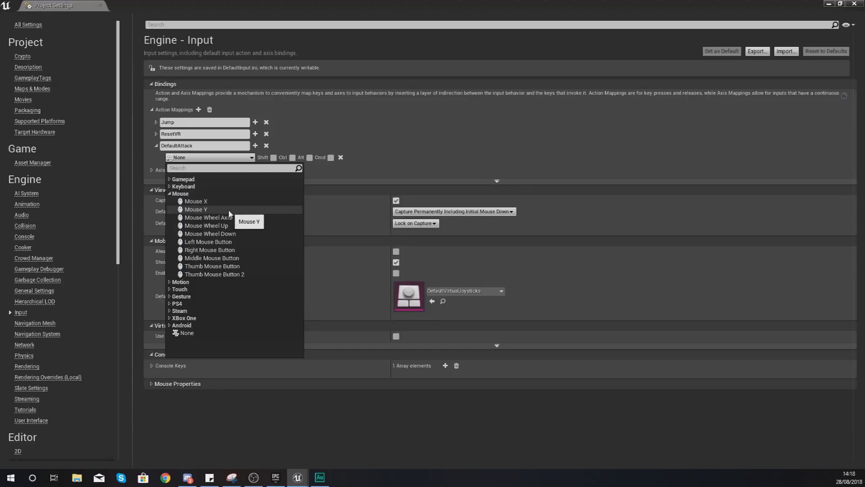
{"action": "left_click", "coordinate": [210, 242]}
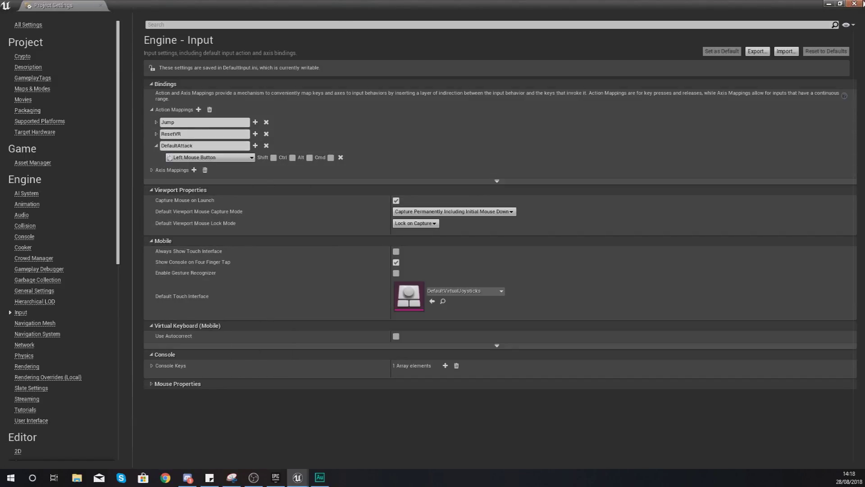
{"action": "left_click", "coordinate": [854, 4]}
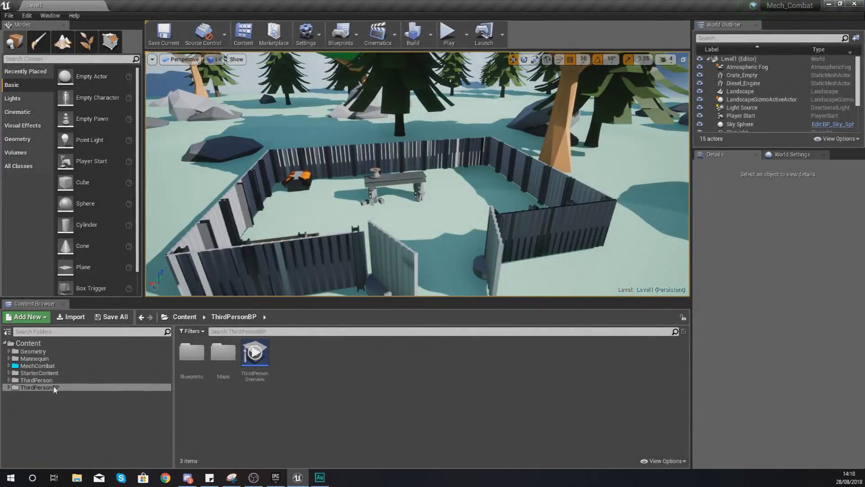
Step: Open the ThirdPersonCharacter blueprint and add an InputAction DefaultAttack event node
{"action": "double_click", "coordinate": [191, 352]}
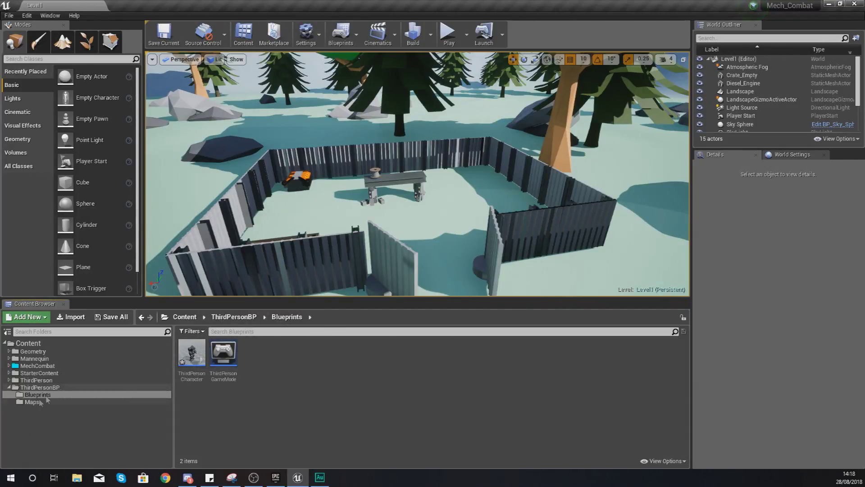
{"action": "double_click", "coordinate": [205, 369]}
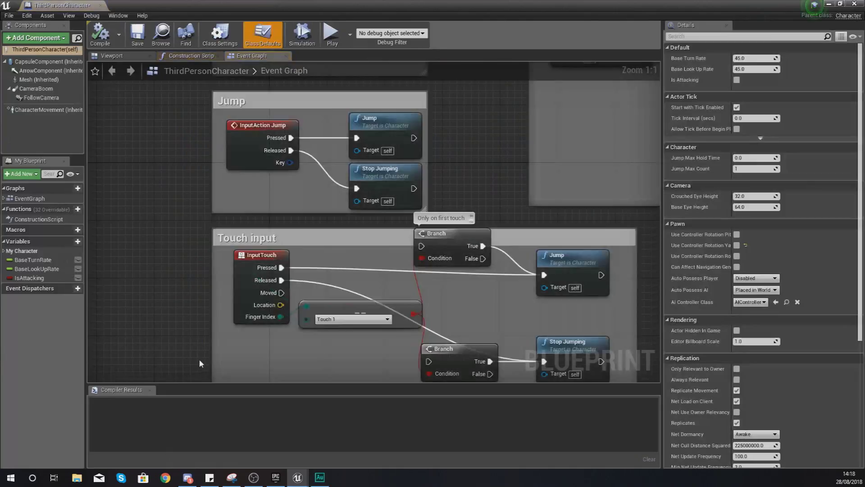
{"action": "scroll", "coordinate": [287, 316], "scroll_direction": "down", "scroll_amount": 9}
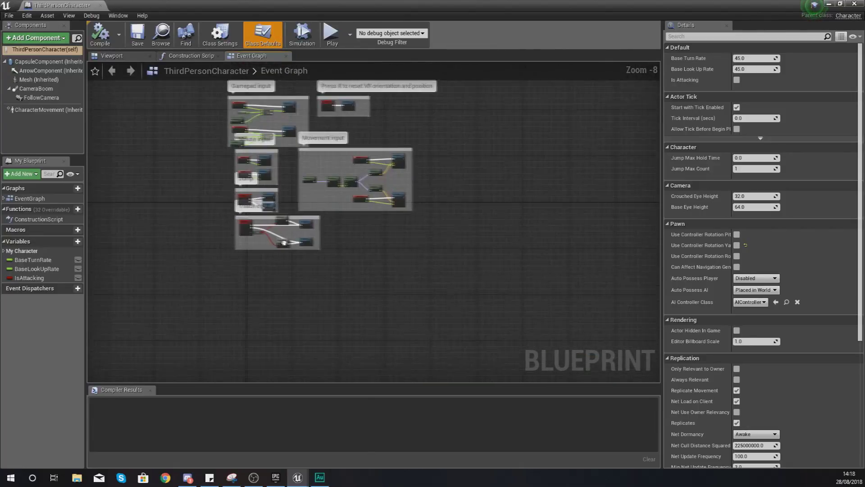
{"action": "right_click", "coordinate": [274, 257]}
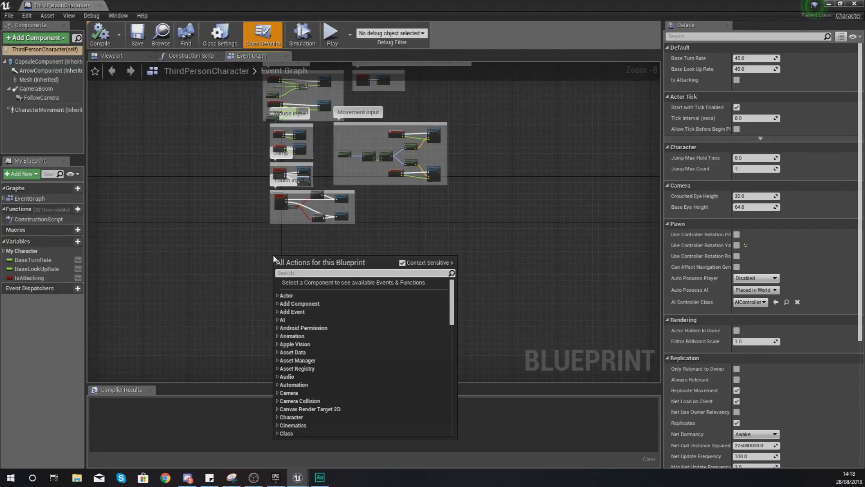
{"action": "type", "text": "attack"}
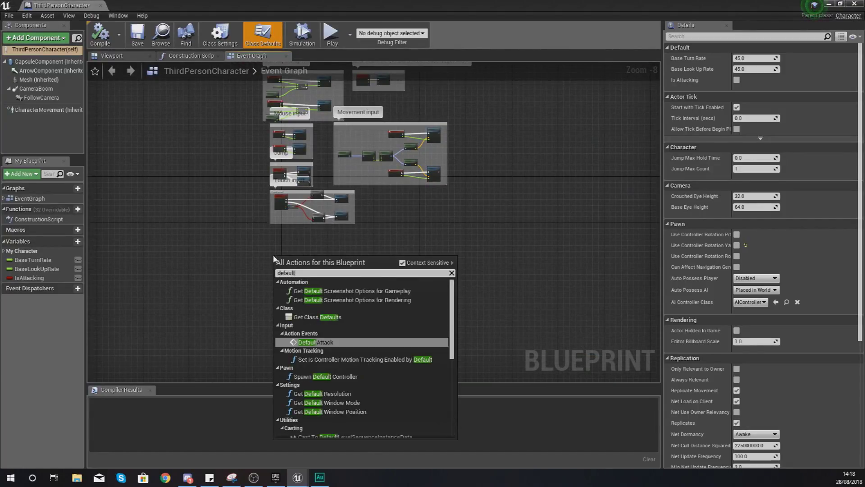
{"action": "key", "text": "Return"}
{"action": "scroll", "coordinate": [273, 256], "scroll_direction": "up", "scroll_amount": 9}
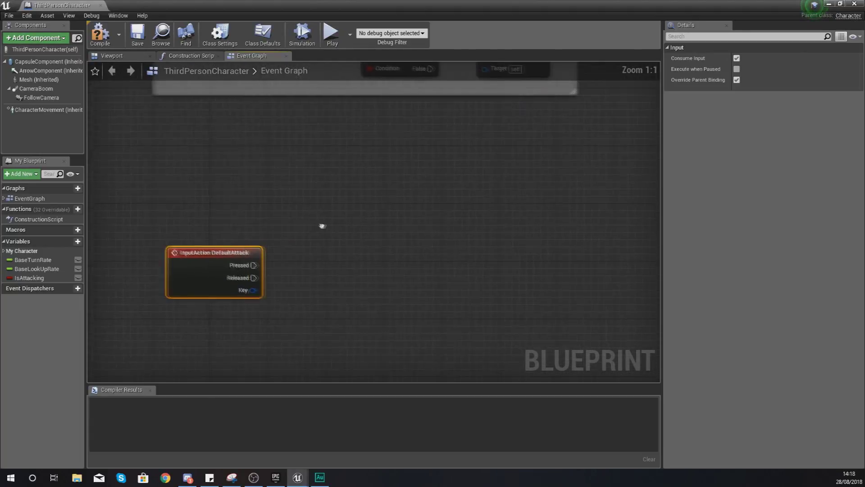
Step: Add a SET Is Attacking (true) node after the DefaultAttack Pressed output
{"action": "left_click_drag", "start_coordinate": [408, 236], "coordinate": [408, 237]}
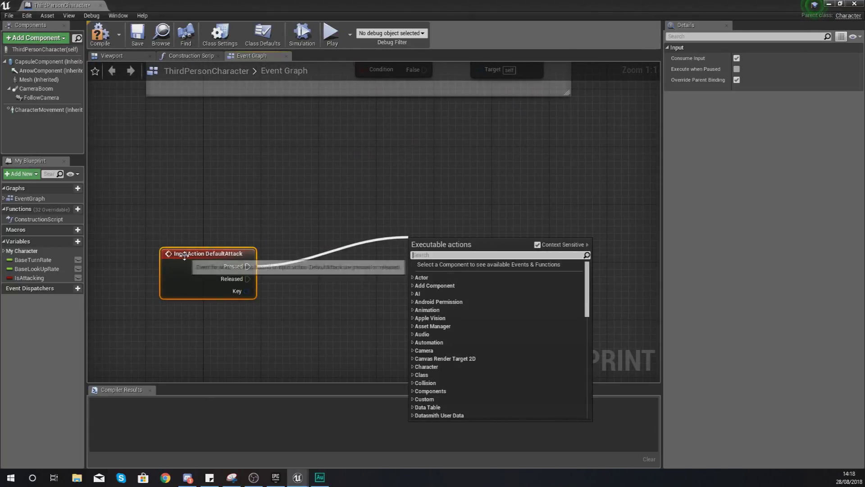
{"action": "left_click_drag", "start_coordinate": [29, 278], "coordinate": [319, 240]}
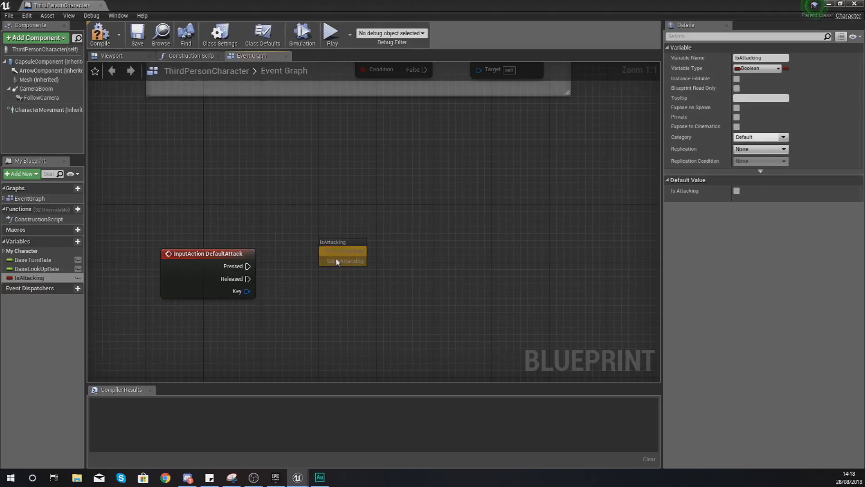
{"action": "left_click", "coordinate": [345, 259]}
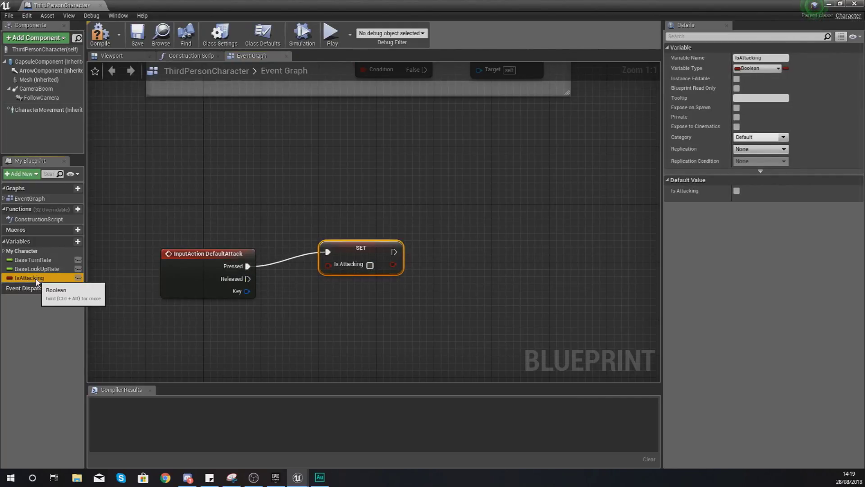
{"action": "left_click_drag", "start_coordinate": [36, 281], "coordinate": [408, 320]}
{"action": "left_click", "coordinate": [358, 277]}
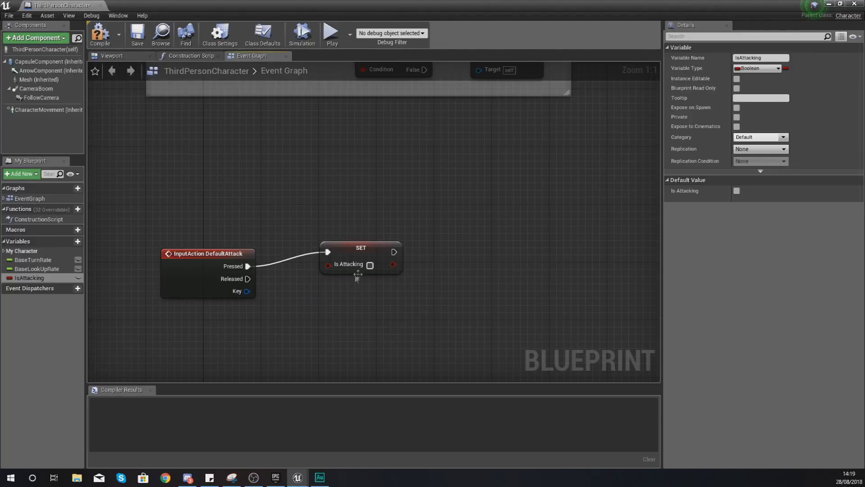
{"action": "right_click_drag", "start_coordinate": [402, 258], "coordinate": [299, 263]}
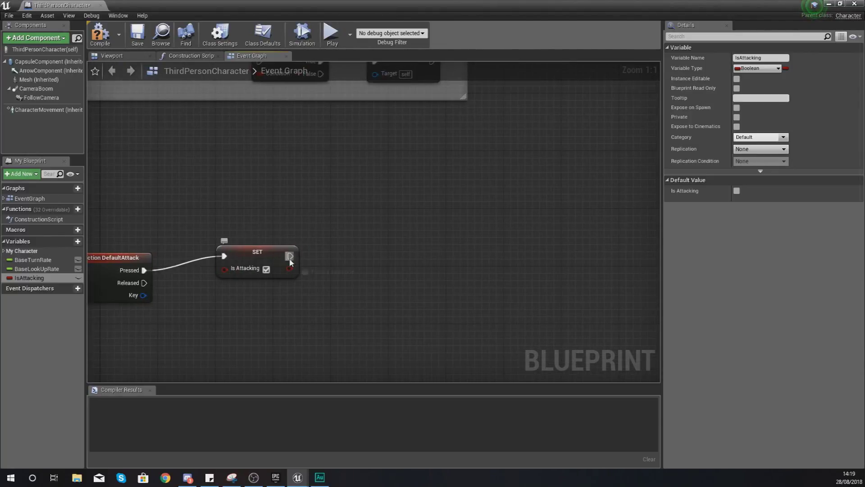
Step: Add a Delay node with 0.2 seconds duration after the SET node
{"action": "left_click_drag", "start_coordinate": [358, 252], "coordinate": [358, 252]}
{"action": "type", "text": "delay"}
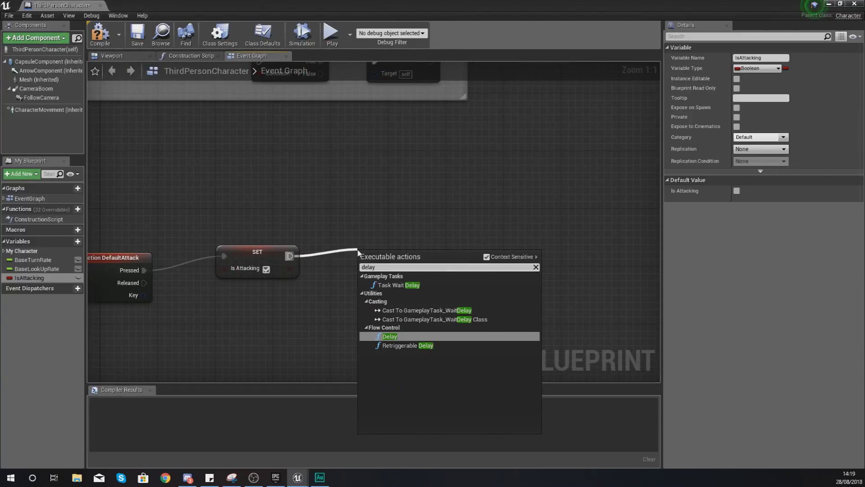
{"action": "key", "text": "Return"}
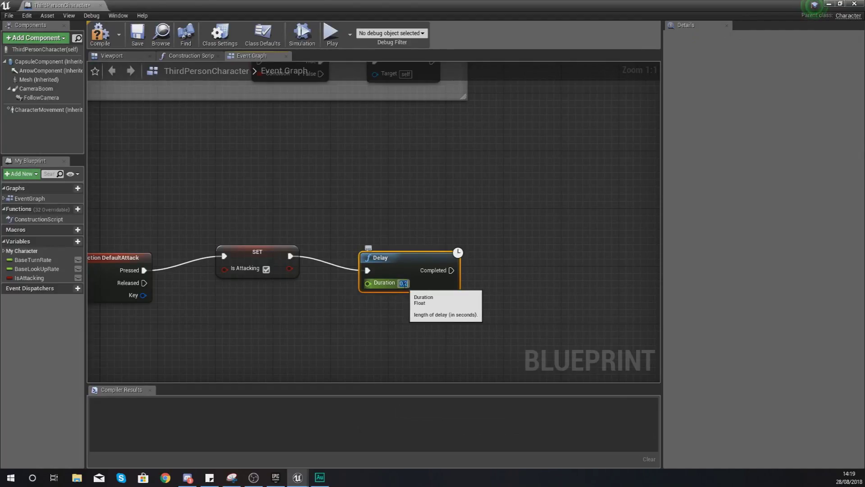
{"action": "left_click_drag", "start_coordinate": [411, 253], "coordinate": [397, 239]}
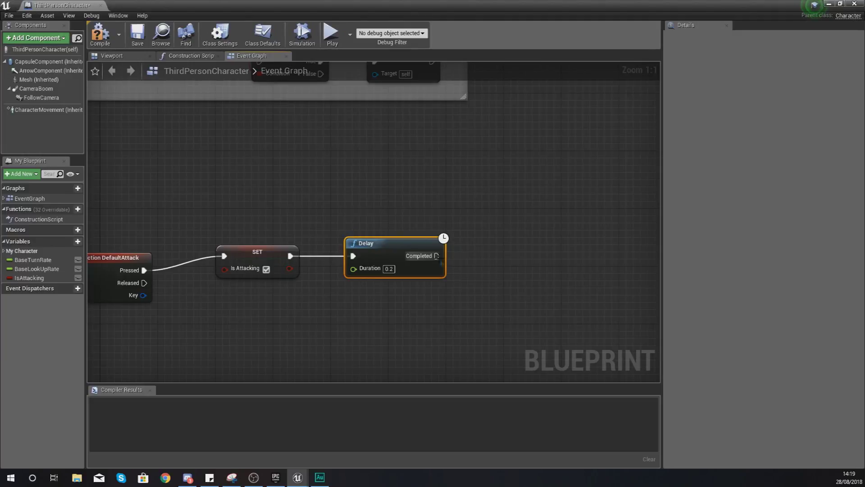
Step: Set Is Attacking to false from the Delay's Completed output and align the node
{"action": "left_click_drag", "start_coordinate": [475, 261], "coordinate": [476, 261]}
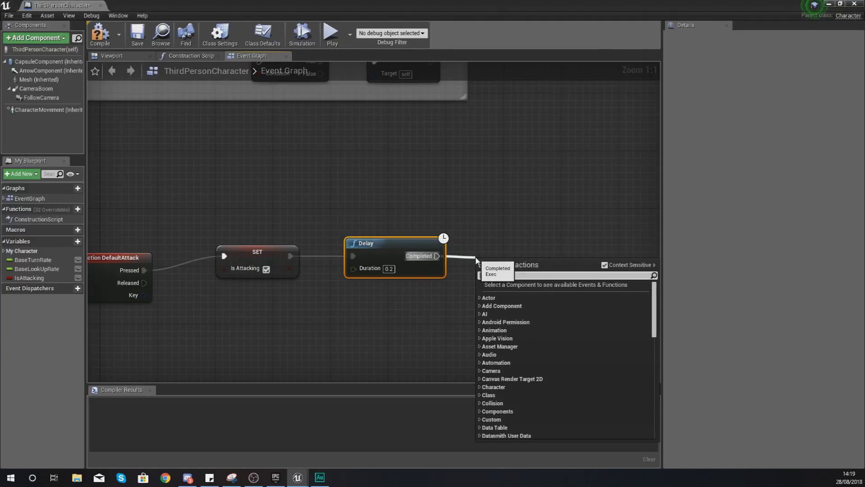
{"action": "type", "text": "is"}
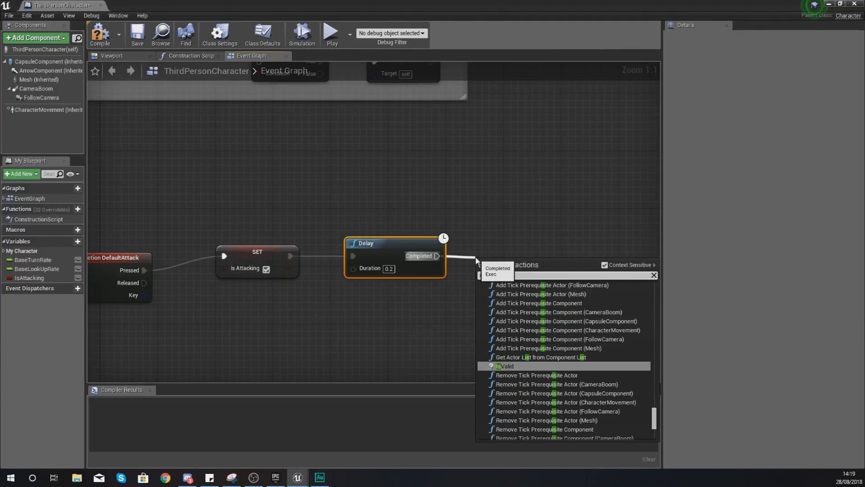
{"action": "type", "text": "attacking"}
{"action": "key", "text": "Return"}
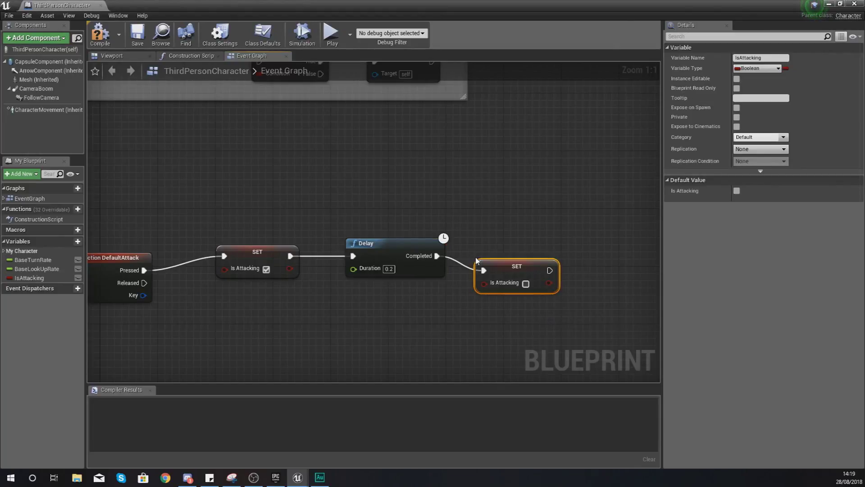
{"action": "left_click_drag", "start_coordinate": [522, 269], "coordinate": [522, 263]}
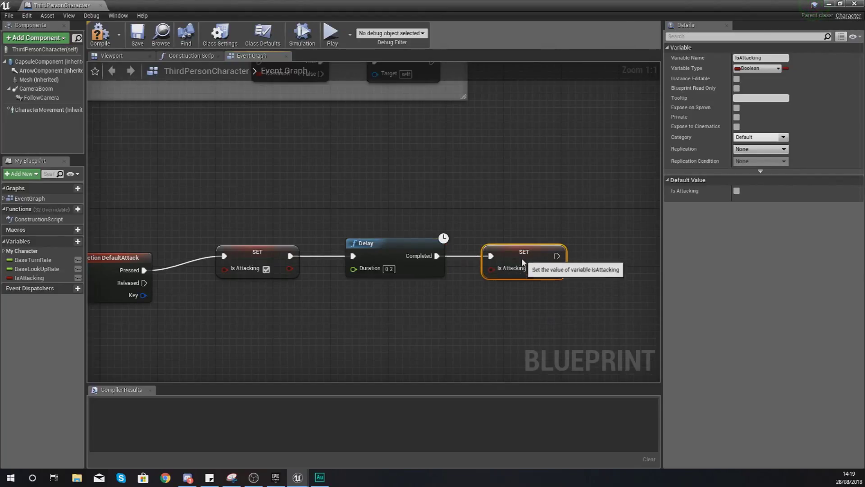
{"action": "left_click", "coordinate": [517, 234]}
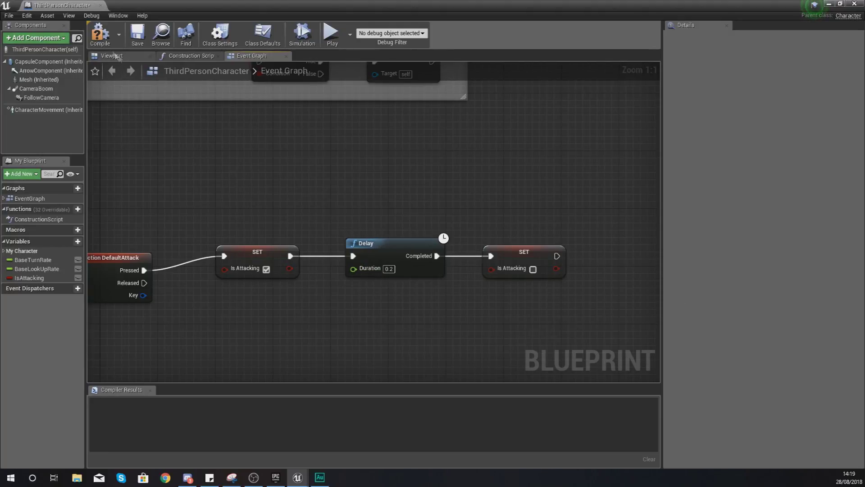
Step: Compile ThirdPersonCharacter and browse to MechCombat > Meshes > Main_Character
{"action": "left_click", "coordinate": [101, 41]}
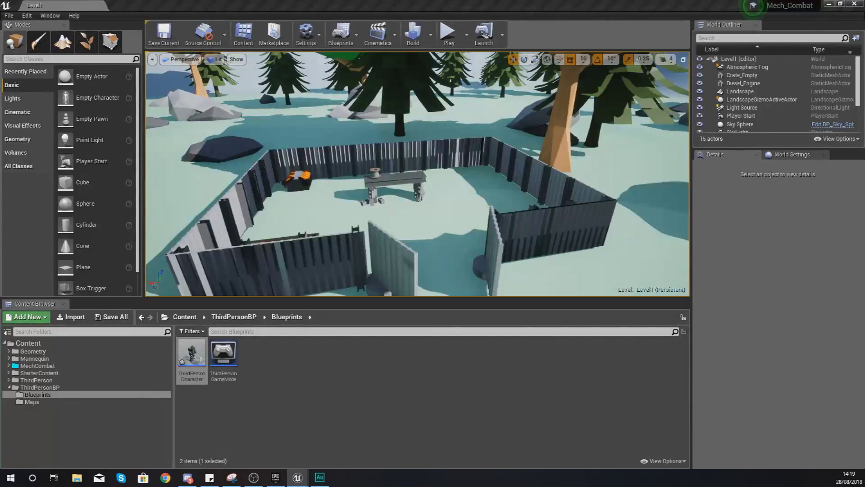
{"action": "left_click", "coordinate": [63, 380]}
{"action": "left_click", "coordinate": [58, 365]}
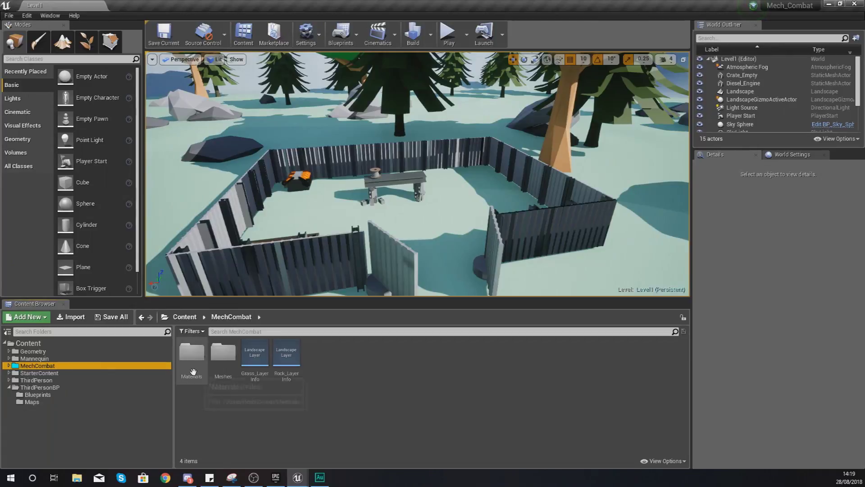
{"action": "left_click", "coordinate": [193, 372]}
{"action": "double_click", "coordinate": [226, 373]}
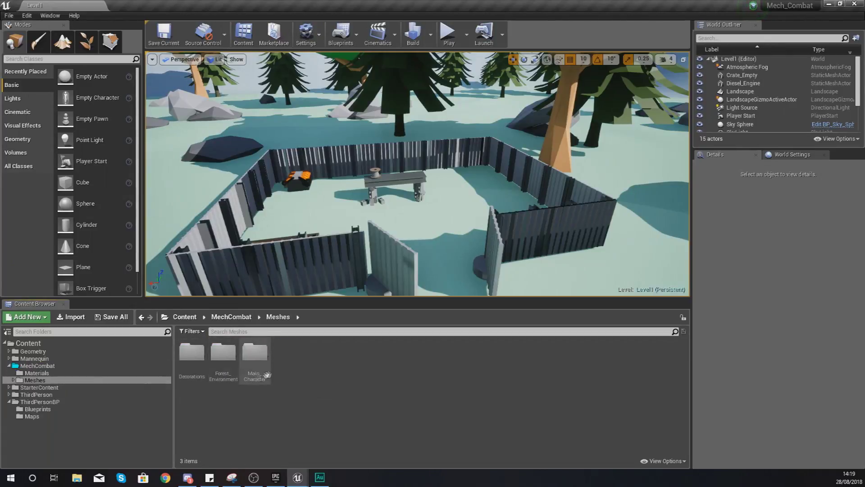
{"action": "double_click", "coordinate": [255, 356]}
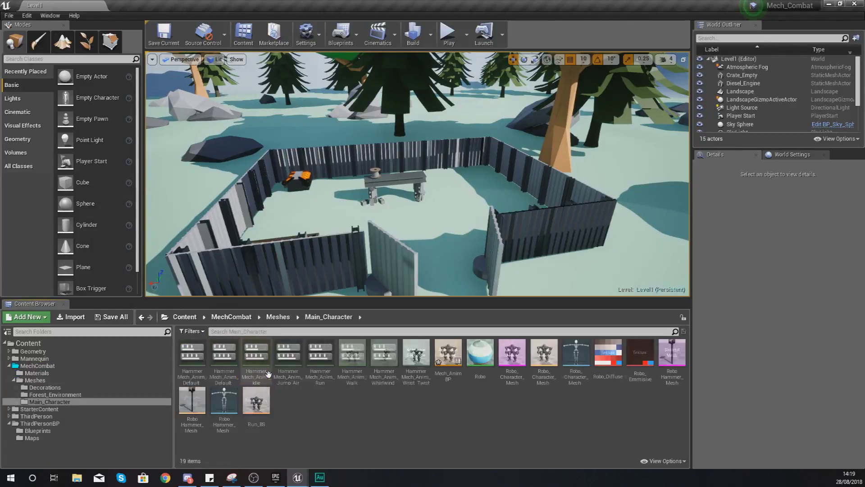
Step: Check the default attacking animations' lengths, finding 0.56 seconds, for the Delay duration
{"action": "double_click", "coordinate": [198, 362]}
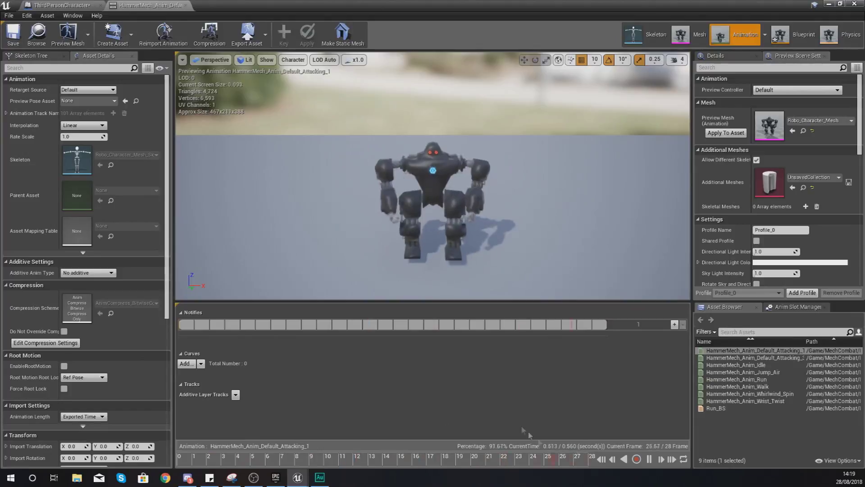
{"action": "left_click", "coordinate": [186, 6]}
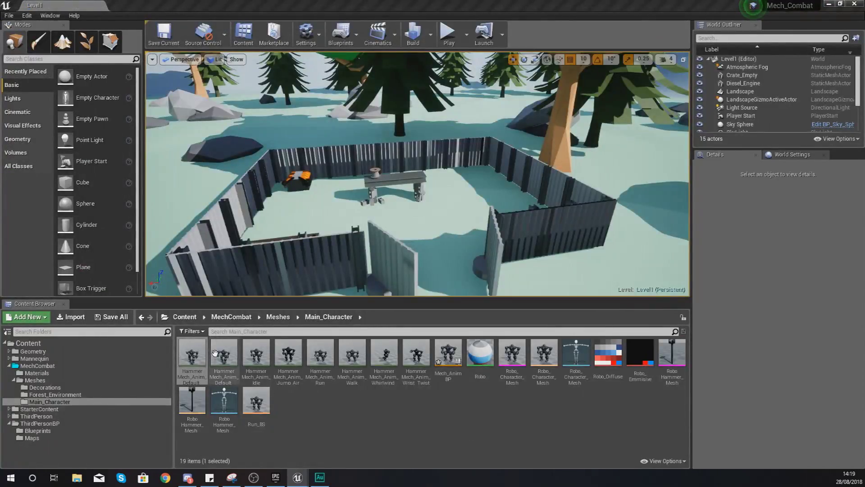
{"action": "double_click", "coordinate": [215, 352]}
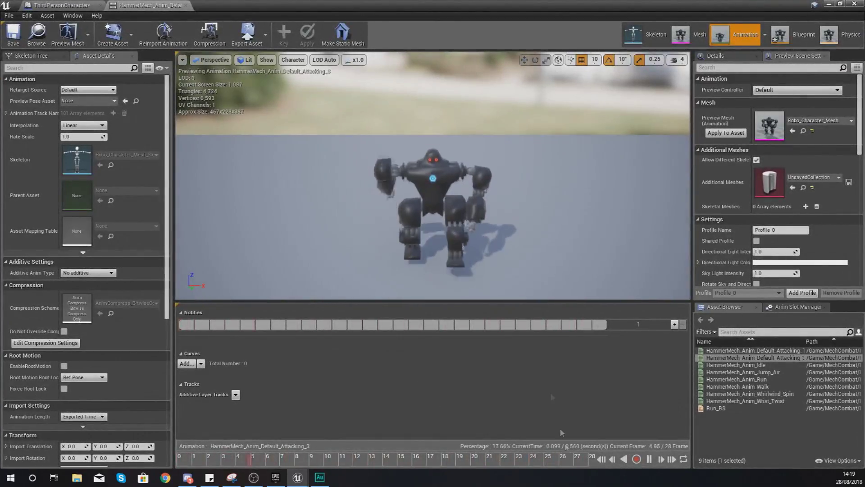
{"action": "left_click", "coordinate": [187, 6]}
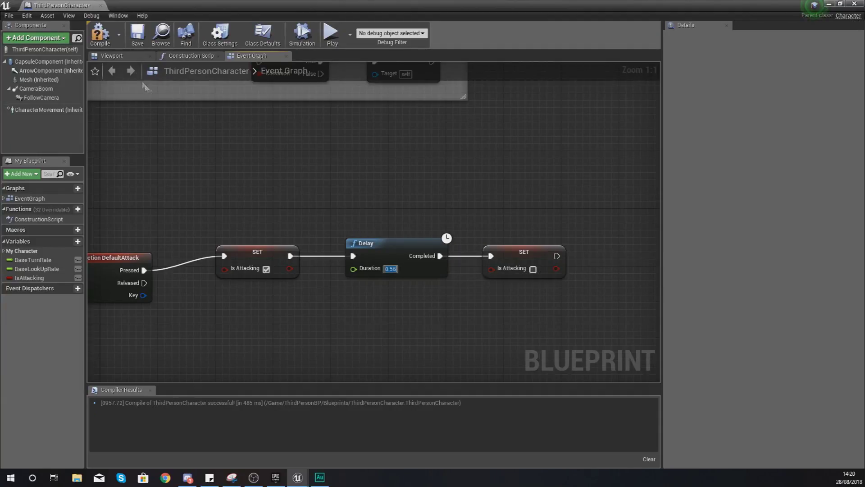
Step: Leave the character blueprint and start a play-in-editor session of Level1
{"action": "left_click", "coordinate": [101, 5]}
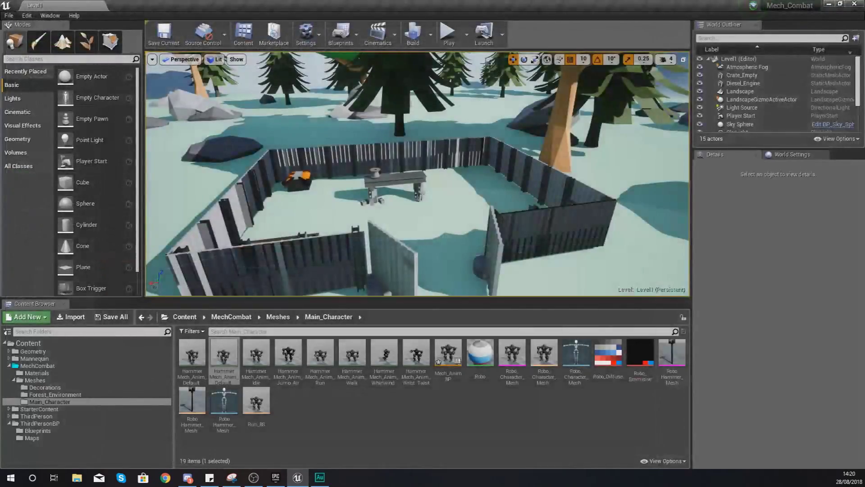
{"action": "left_click", "coordinate": [458, 45]}
{"action": "left_click", "coordinate": [477, 108]}
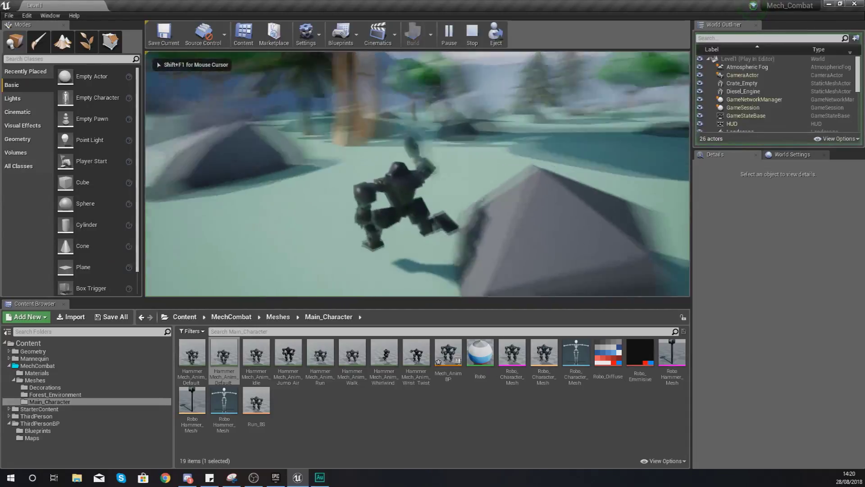
Step: Run the mech across the snow, along the fence and past the rocks and trees
{"action": "key", "text": "w"}
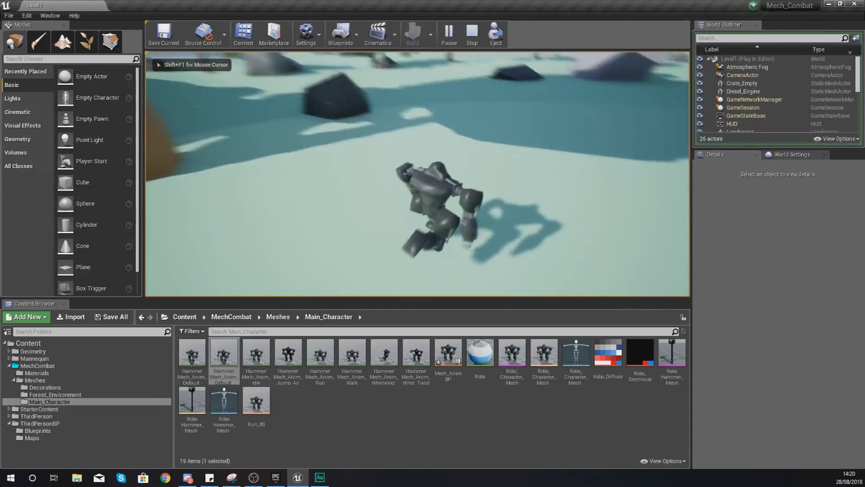
{"action": "key", "text": "w"}
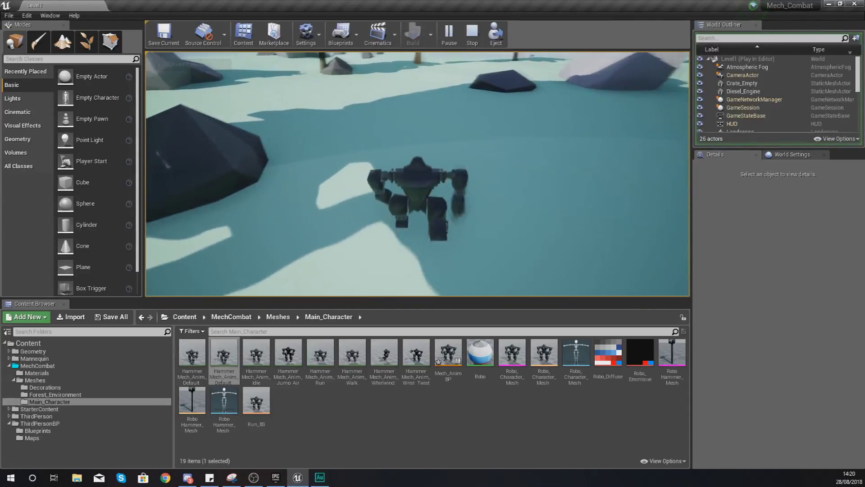
{"action": "key", "text": "w"}
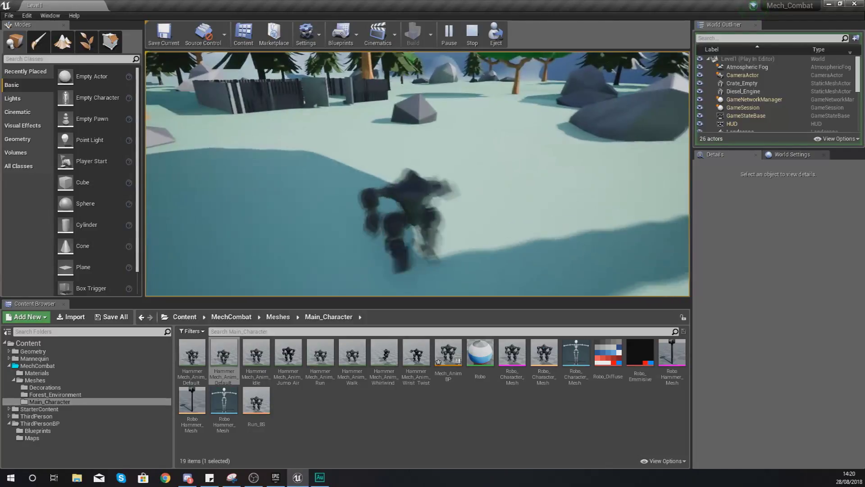
{"action": "key", "text": "w"}
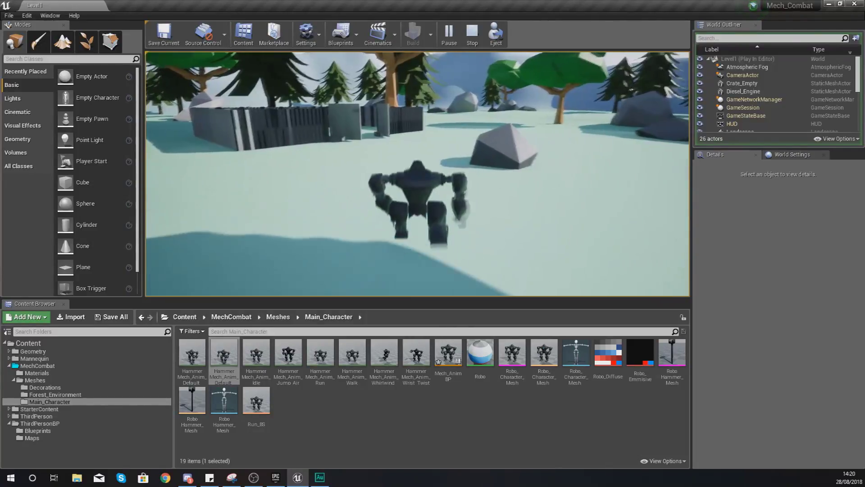
{"action": "key", "text": "w"}
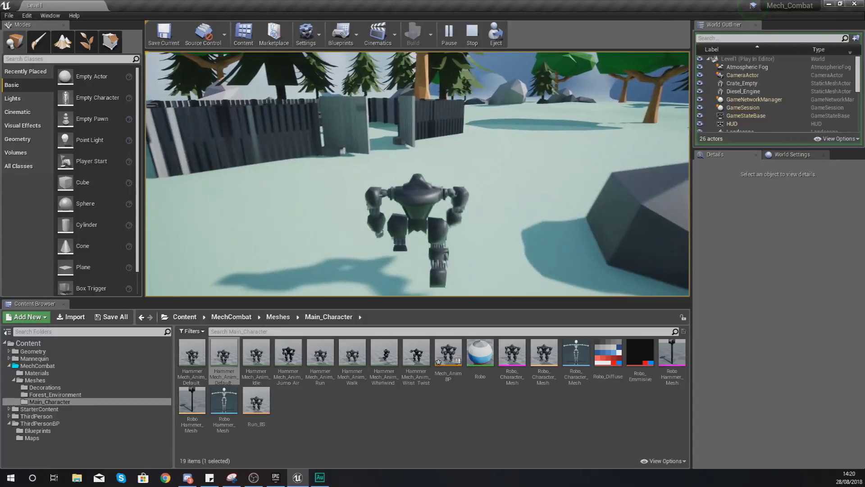
{"action": "key", "text": "w"}
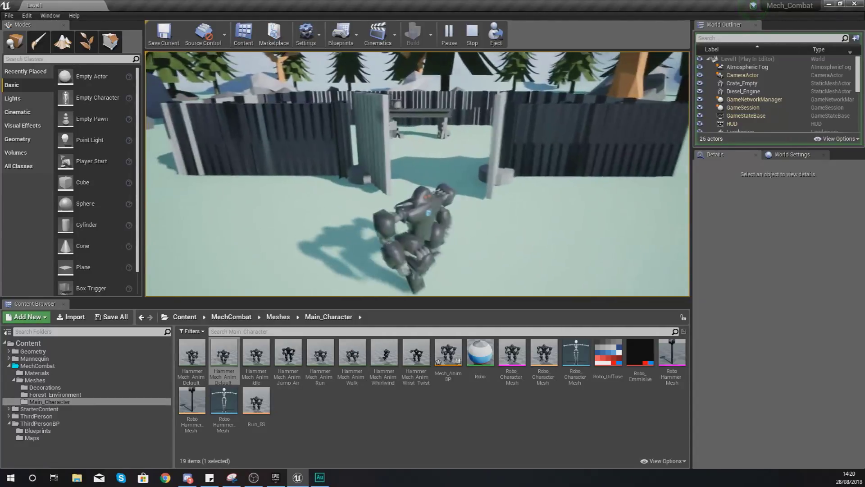
{"action": "key", "text": "w"}
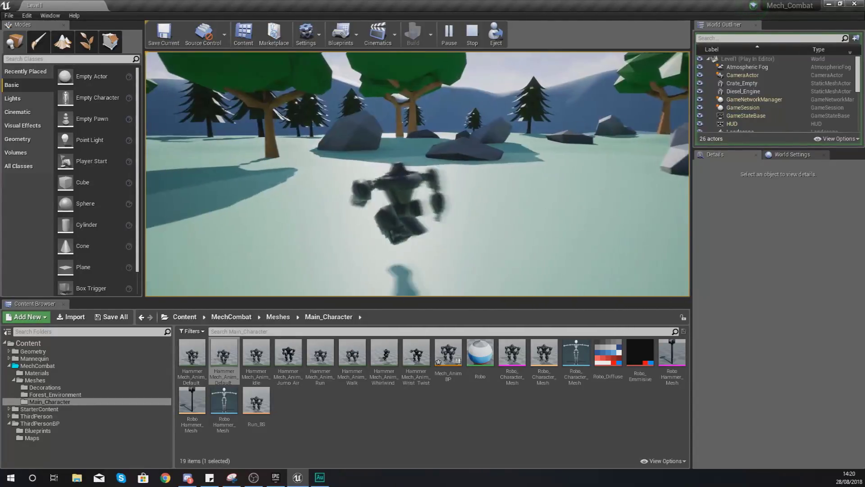
{"action": "key", "text": "w"}
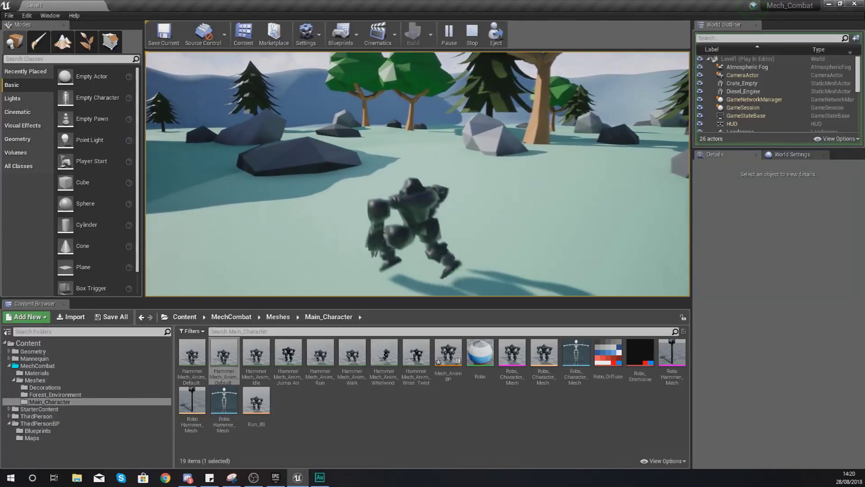
{"action": "key", "text": "w"}
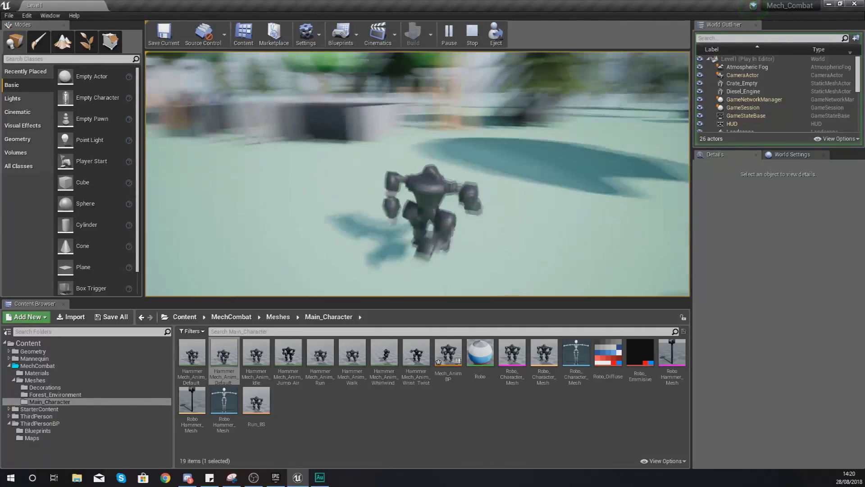
{"action": "key", "text": "w"}
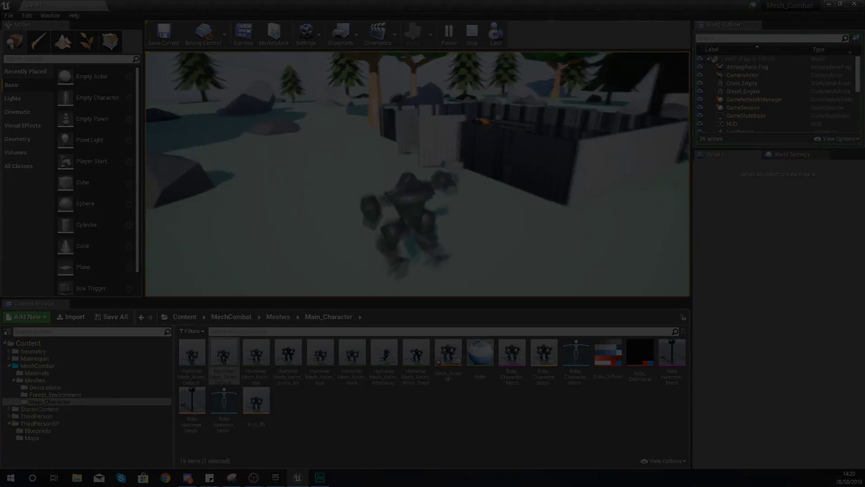